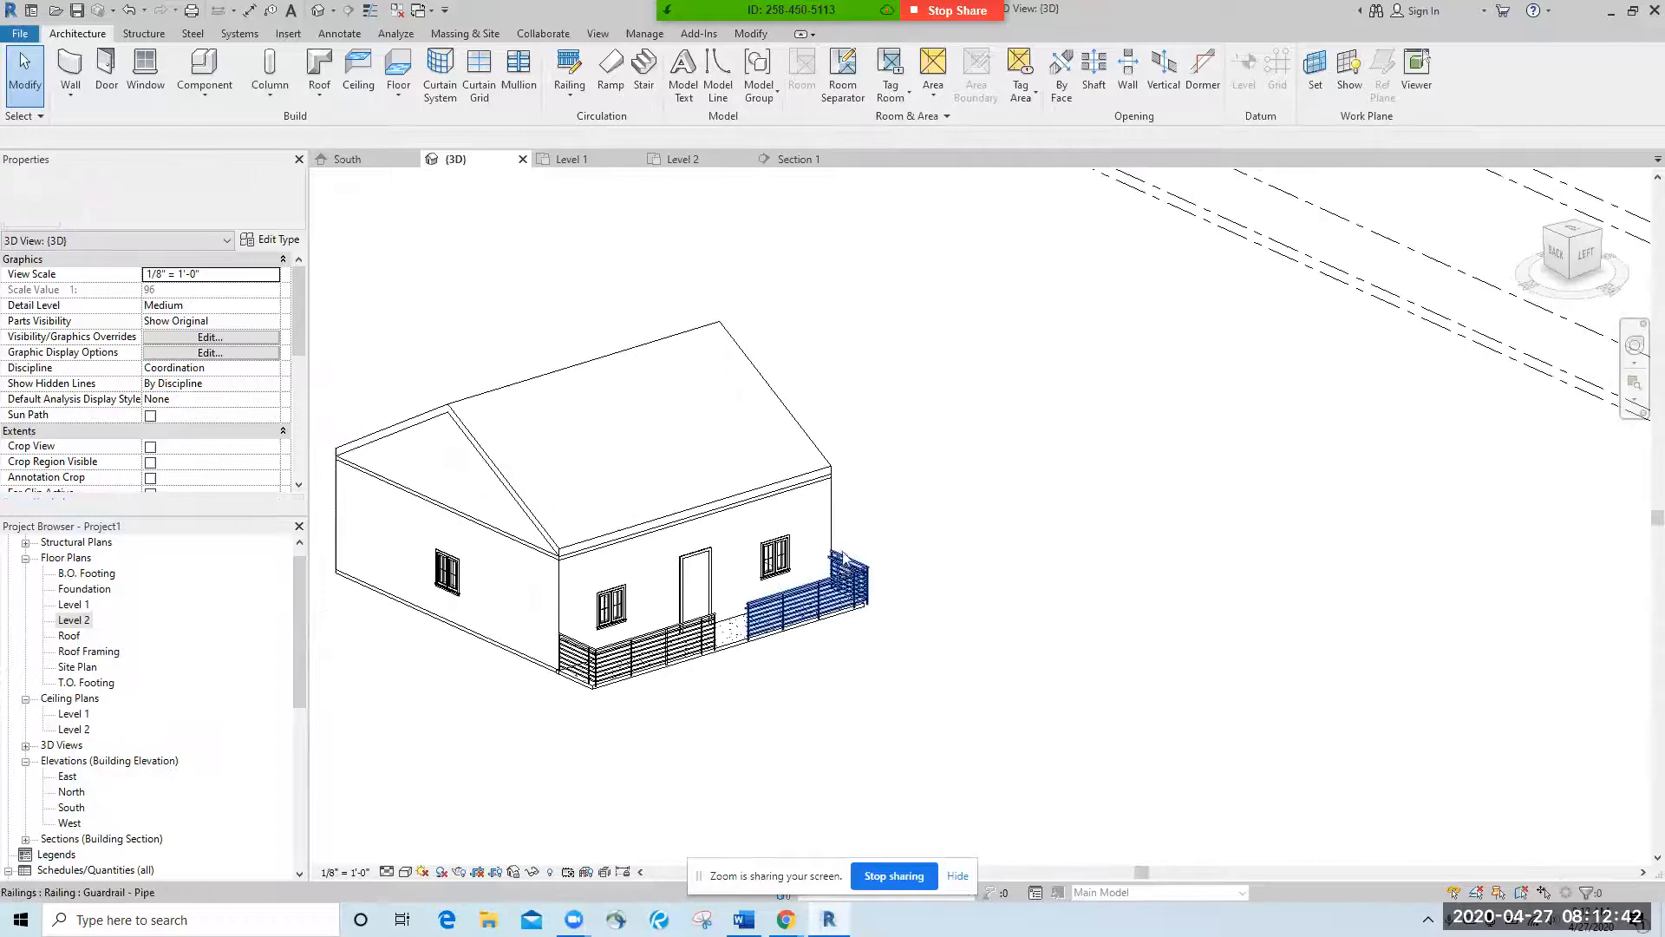
# Delete both Guardrail - Pipe railings around the porch in the Level 1 floor plan
pyautogui.click(583, 161)
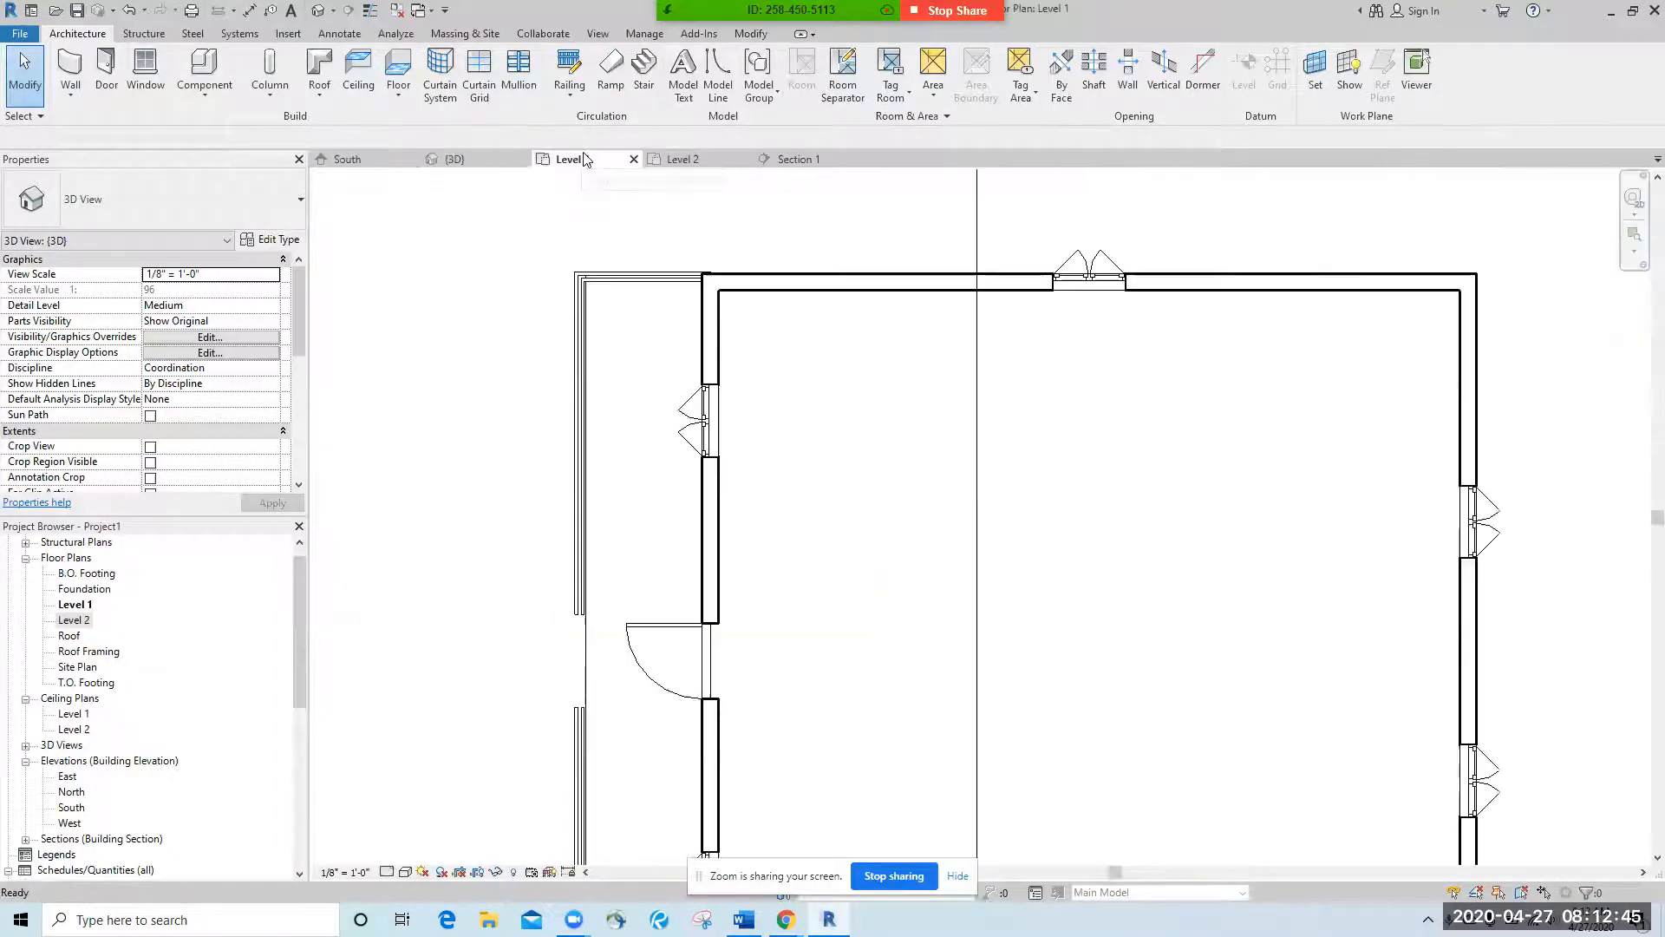
pyautogui.click(678, 282)
pyautogui.click(643, 561)
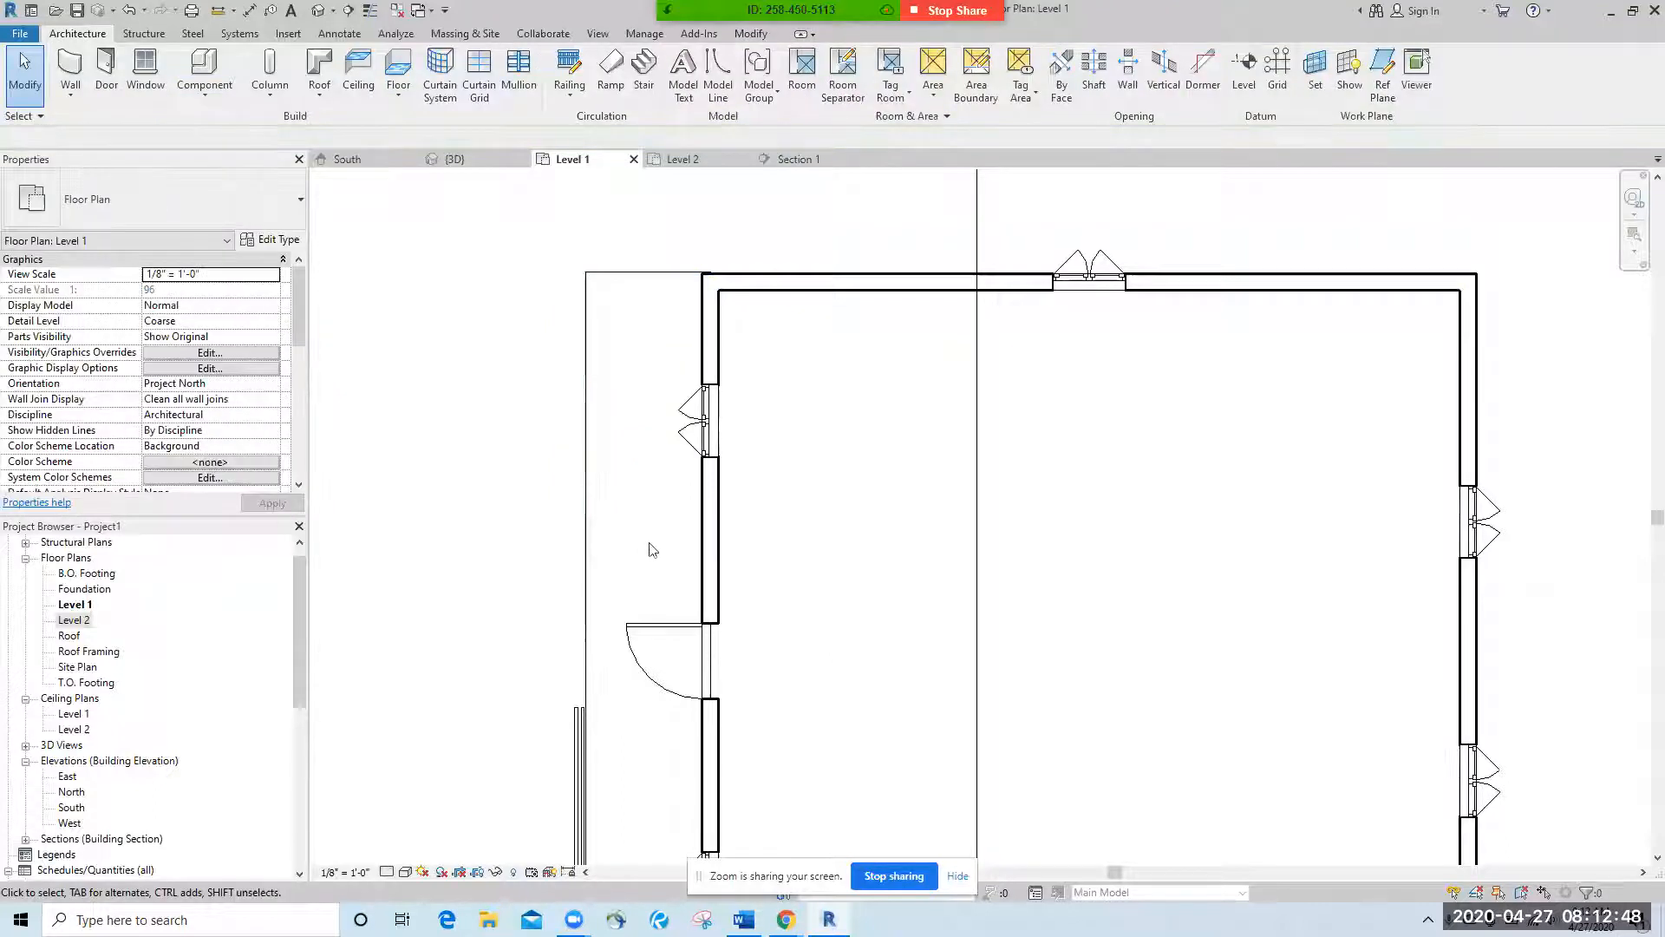
pyautogui.scroll(-3, 648, 555)
pyautogui.click(639, 583)
pyautogui.press('Delete')
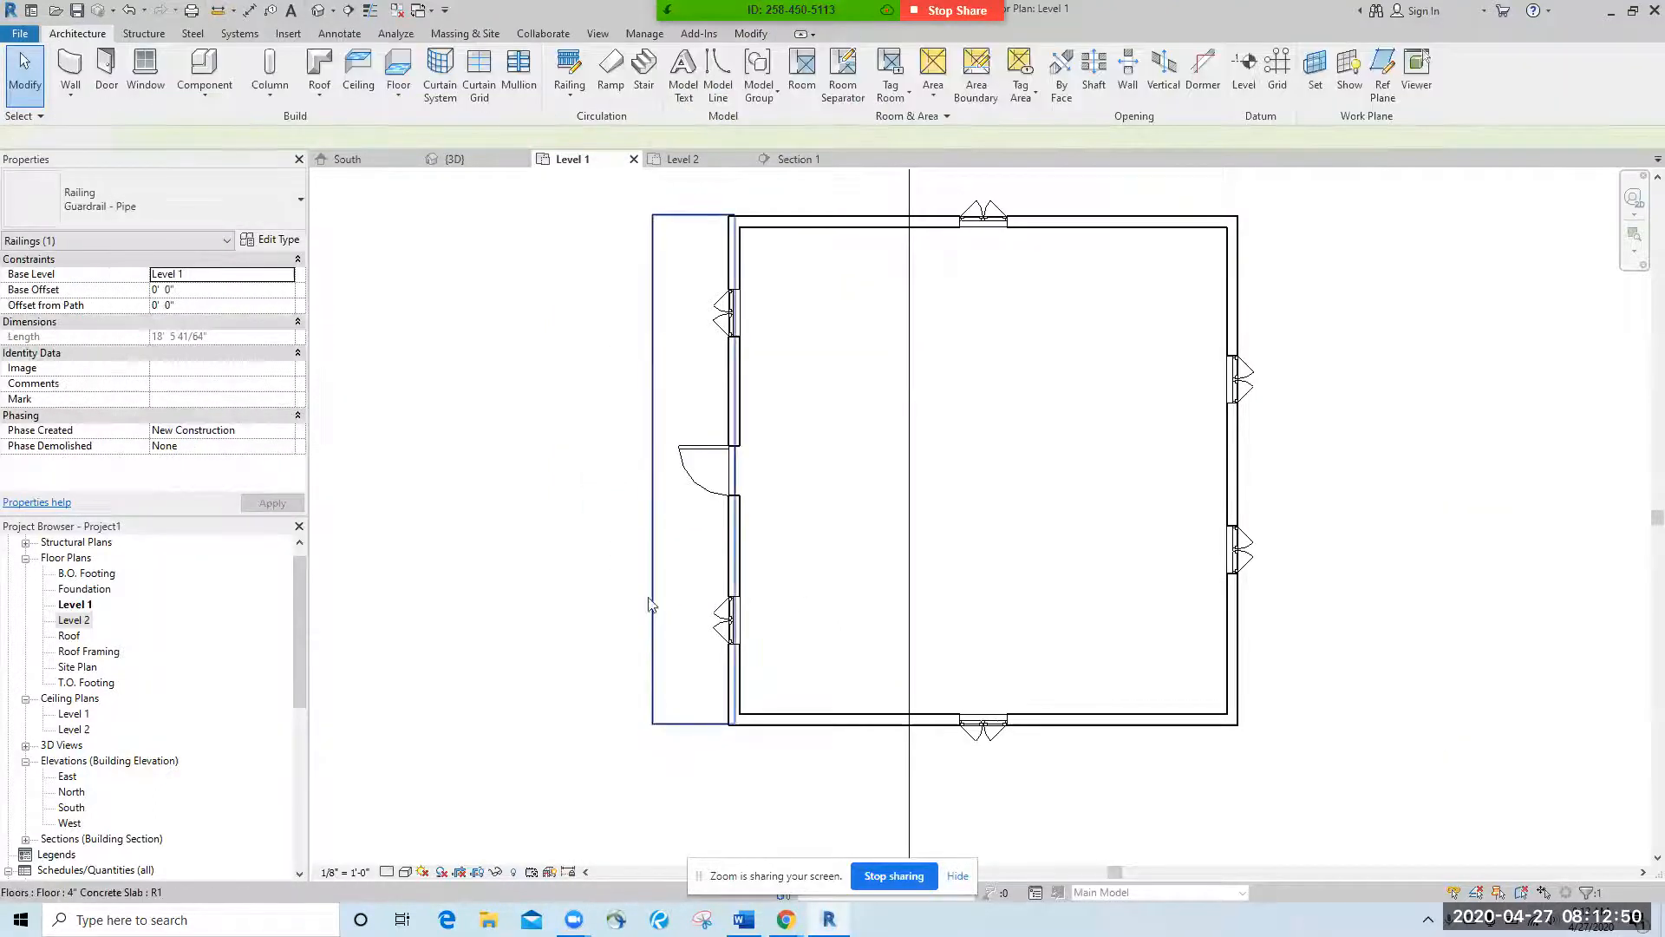
# Move the porch's 4" concrete slab so its lower edge aligns with the outer corner of the house wall
pyautogui.scroll(3, 714, 744)
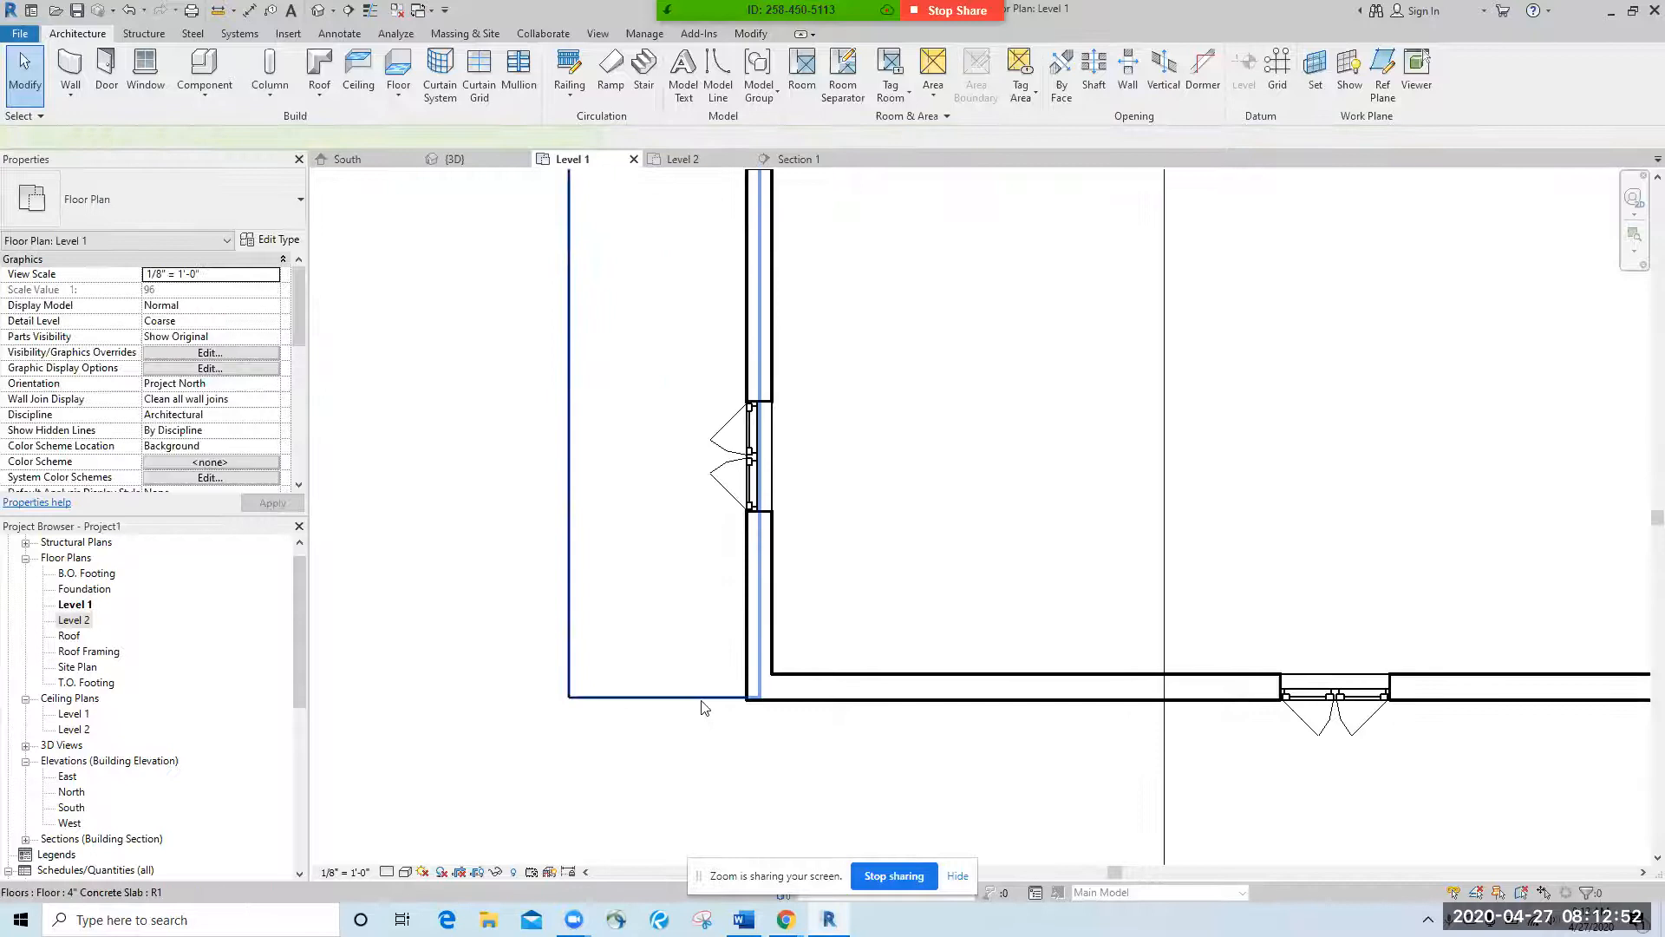
pyautogui.click(705, 708)
pyautogui.scroll(3, 731, 705)
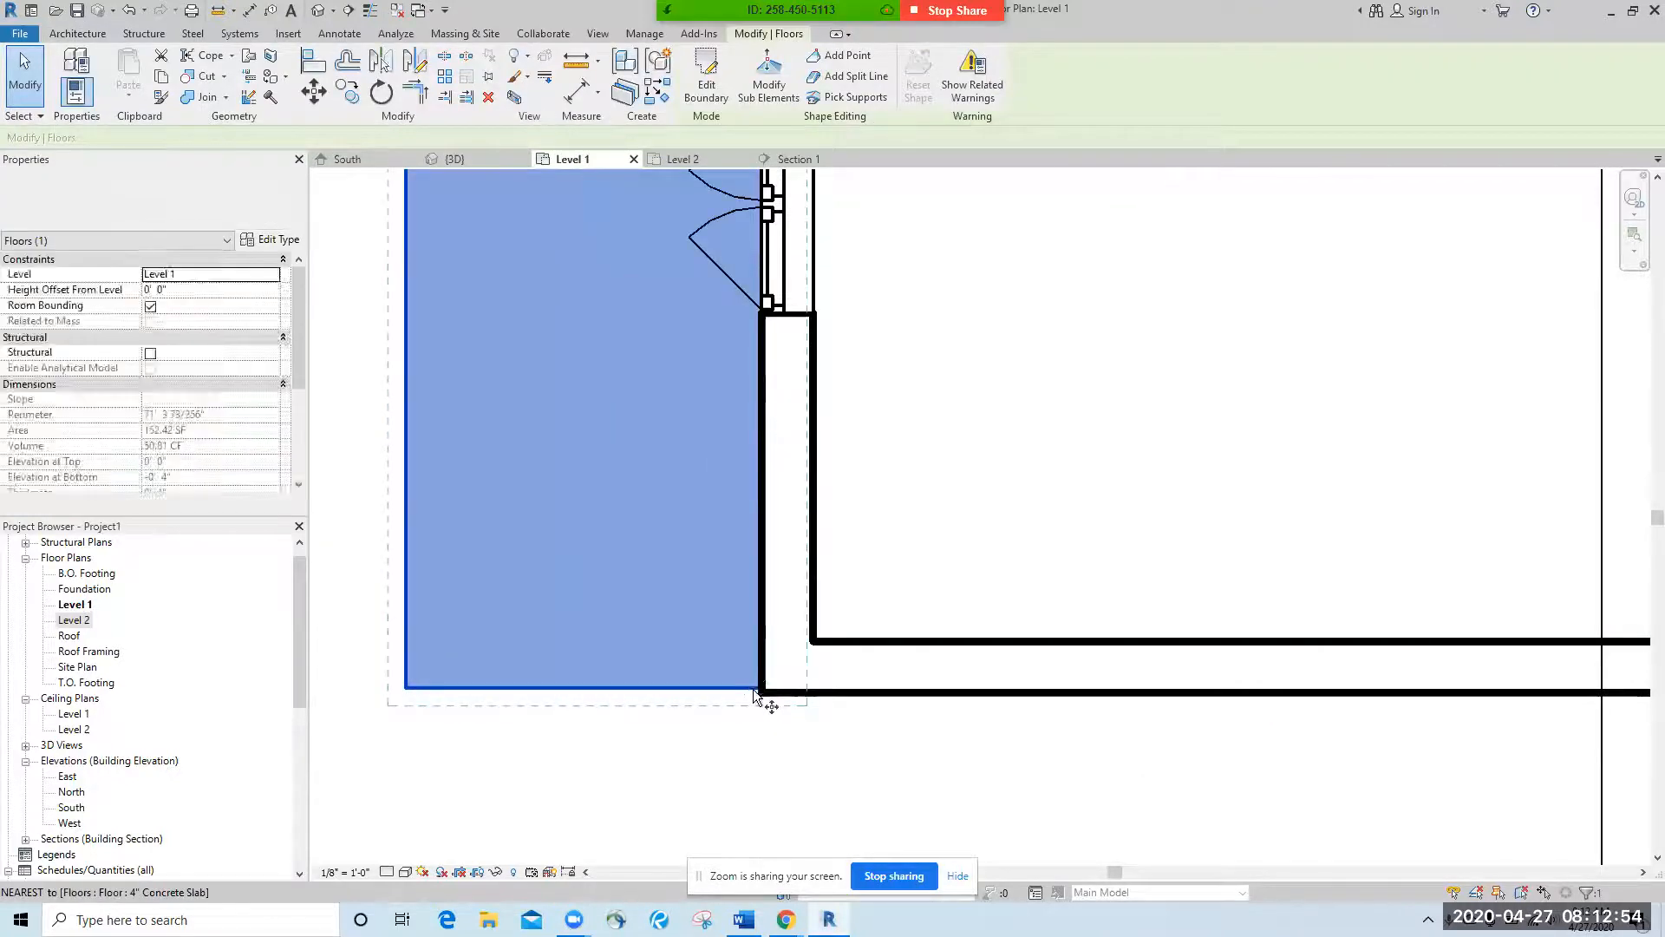
pyautogui.press('m')
pyautogui.press('v')
pyautogui.click(753, 689)
pyautogui.press('Escape')
pyautogui.press('Escape')
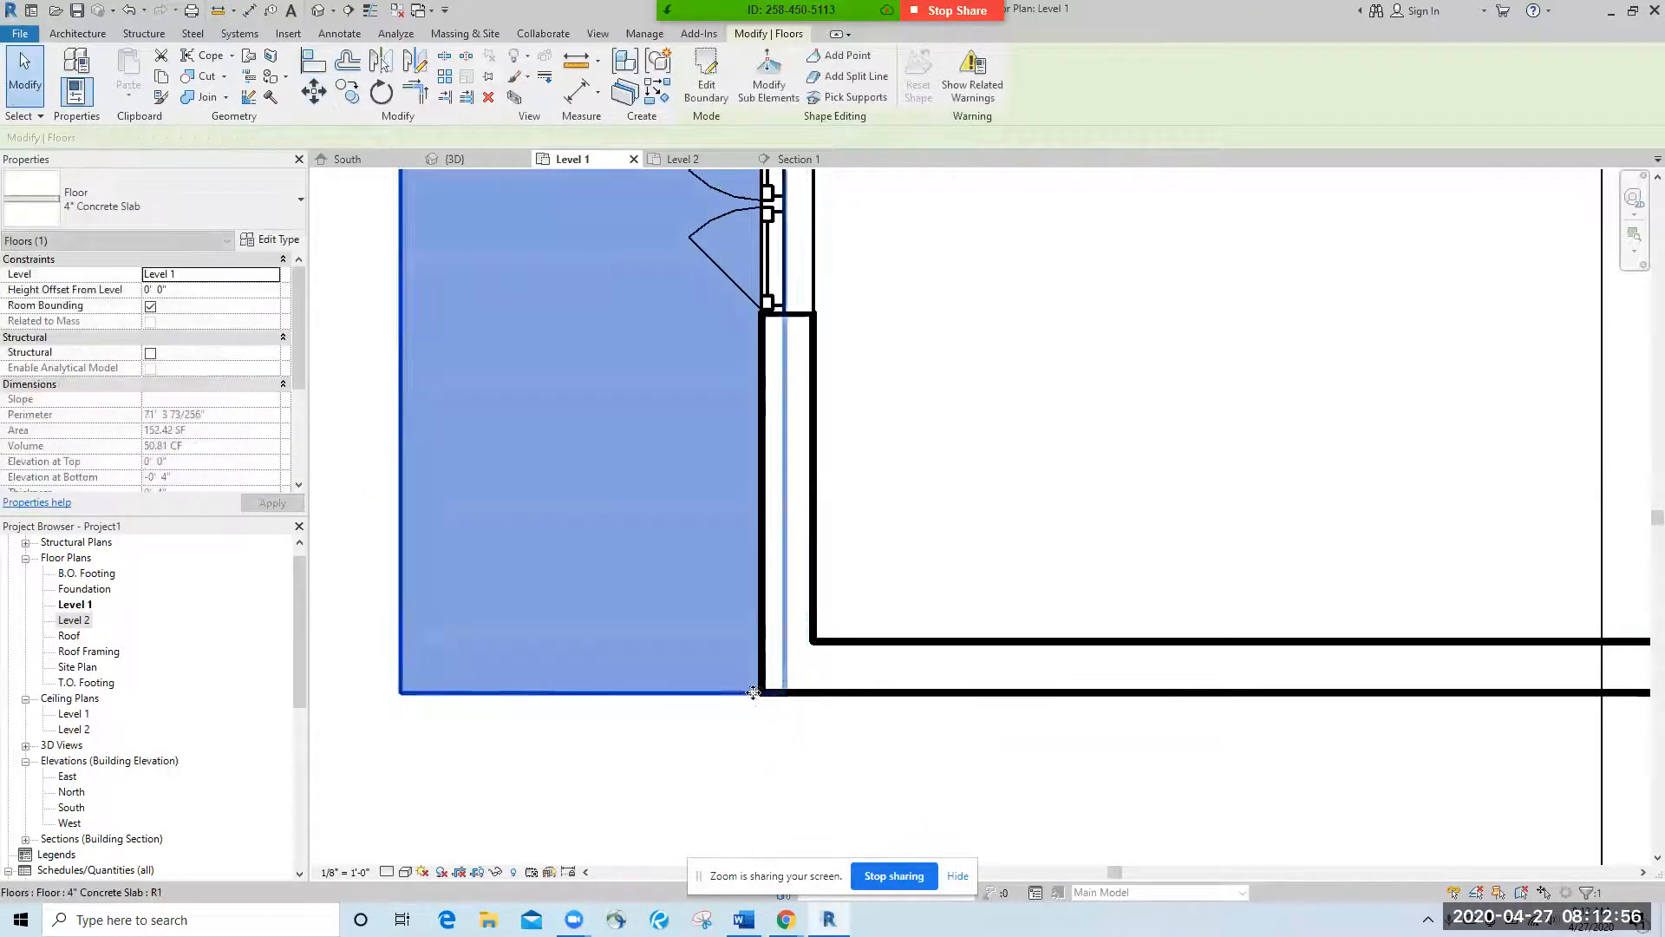
# Start a railing path of type Handrail - Rectangular and pick the porch slab's upper short edge as its first line
pyautogui.scroll(-5, 756, 724)
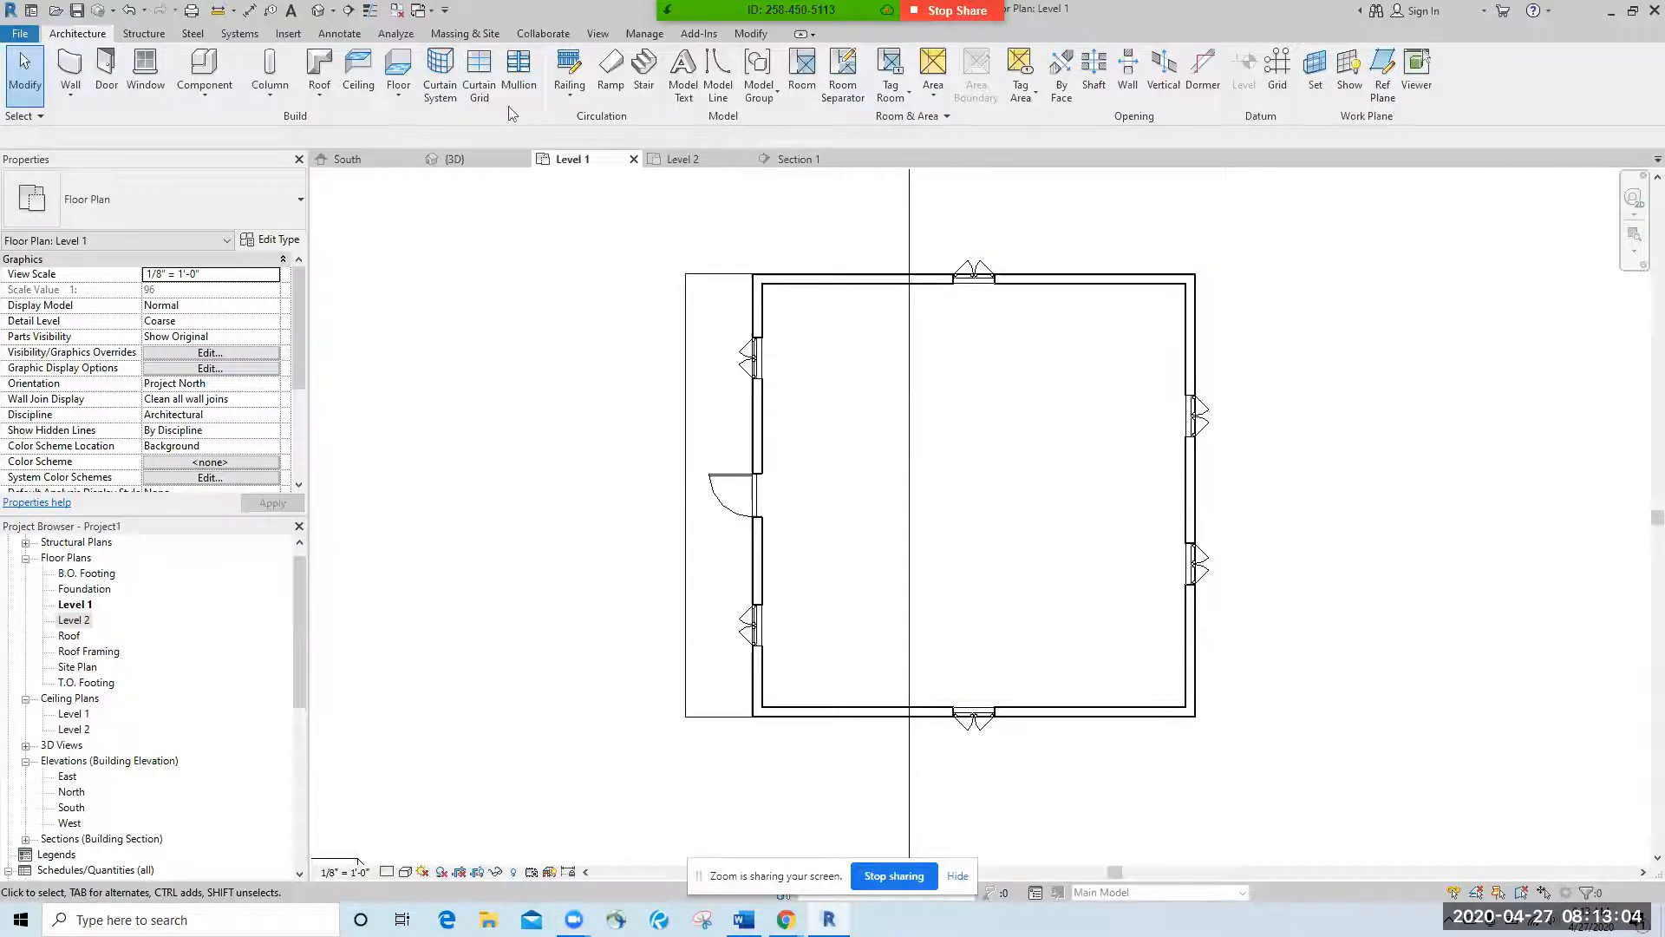
pyautogui.click(572, 70)
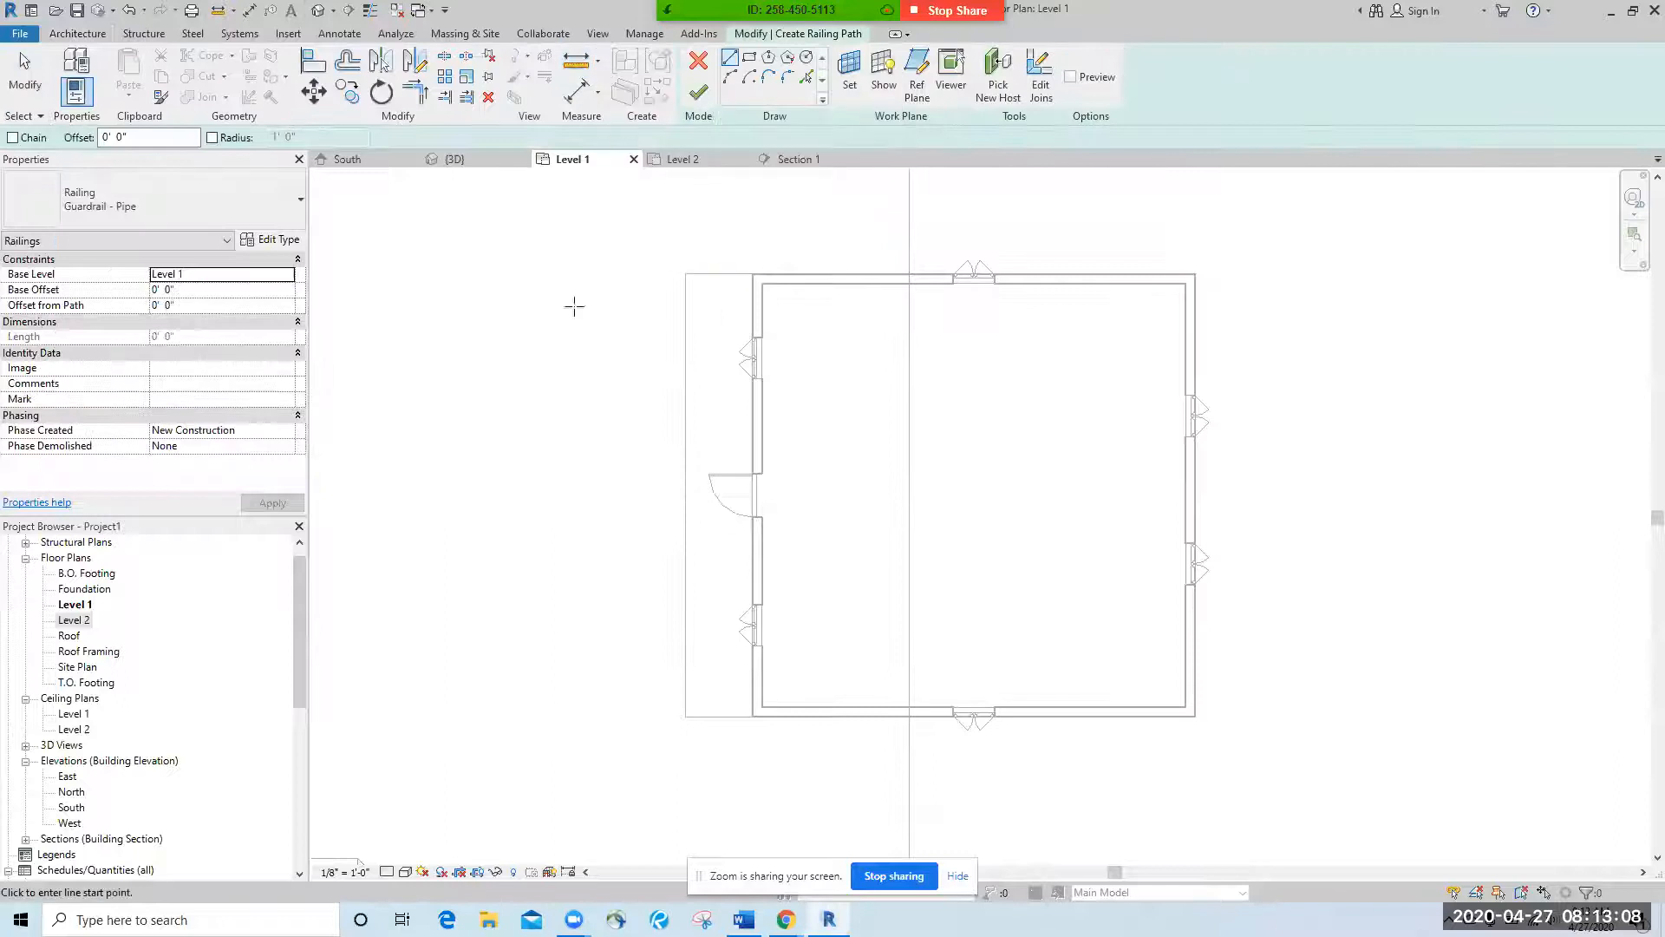
pyautogui.click(101, 216)
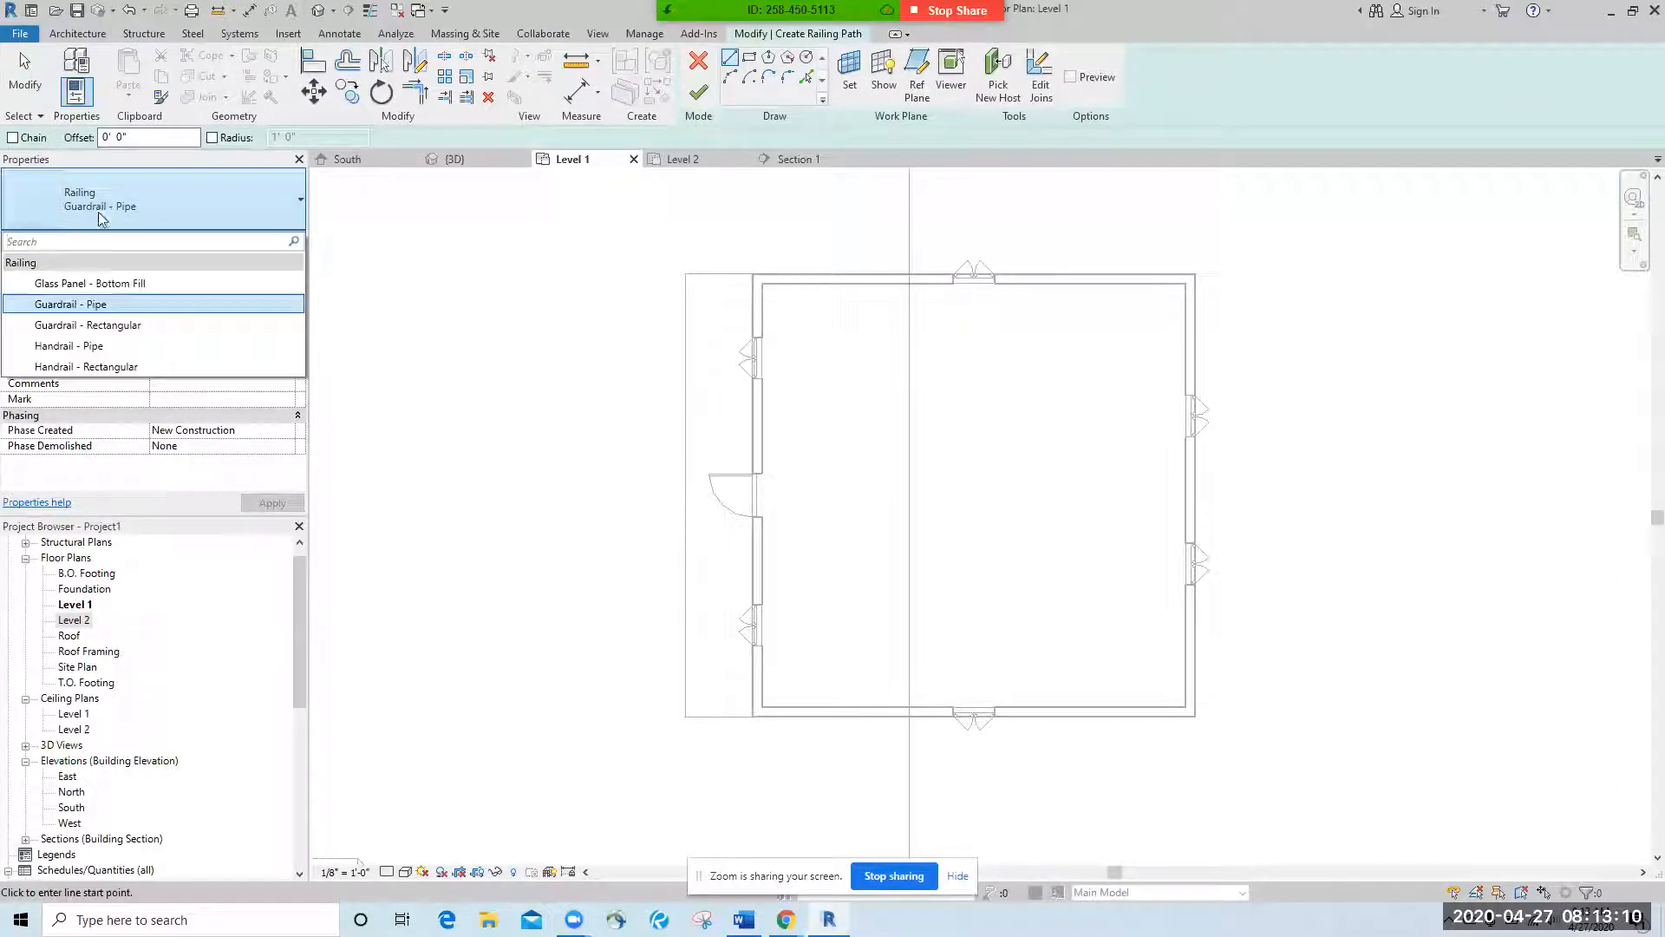
pyautogui.click(110, 367)
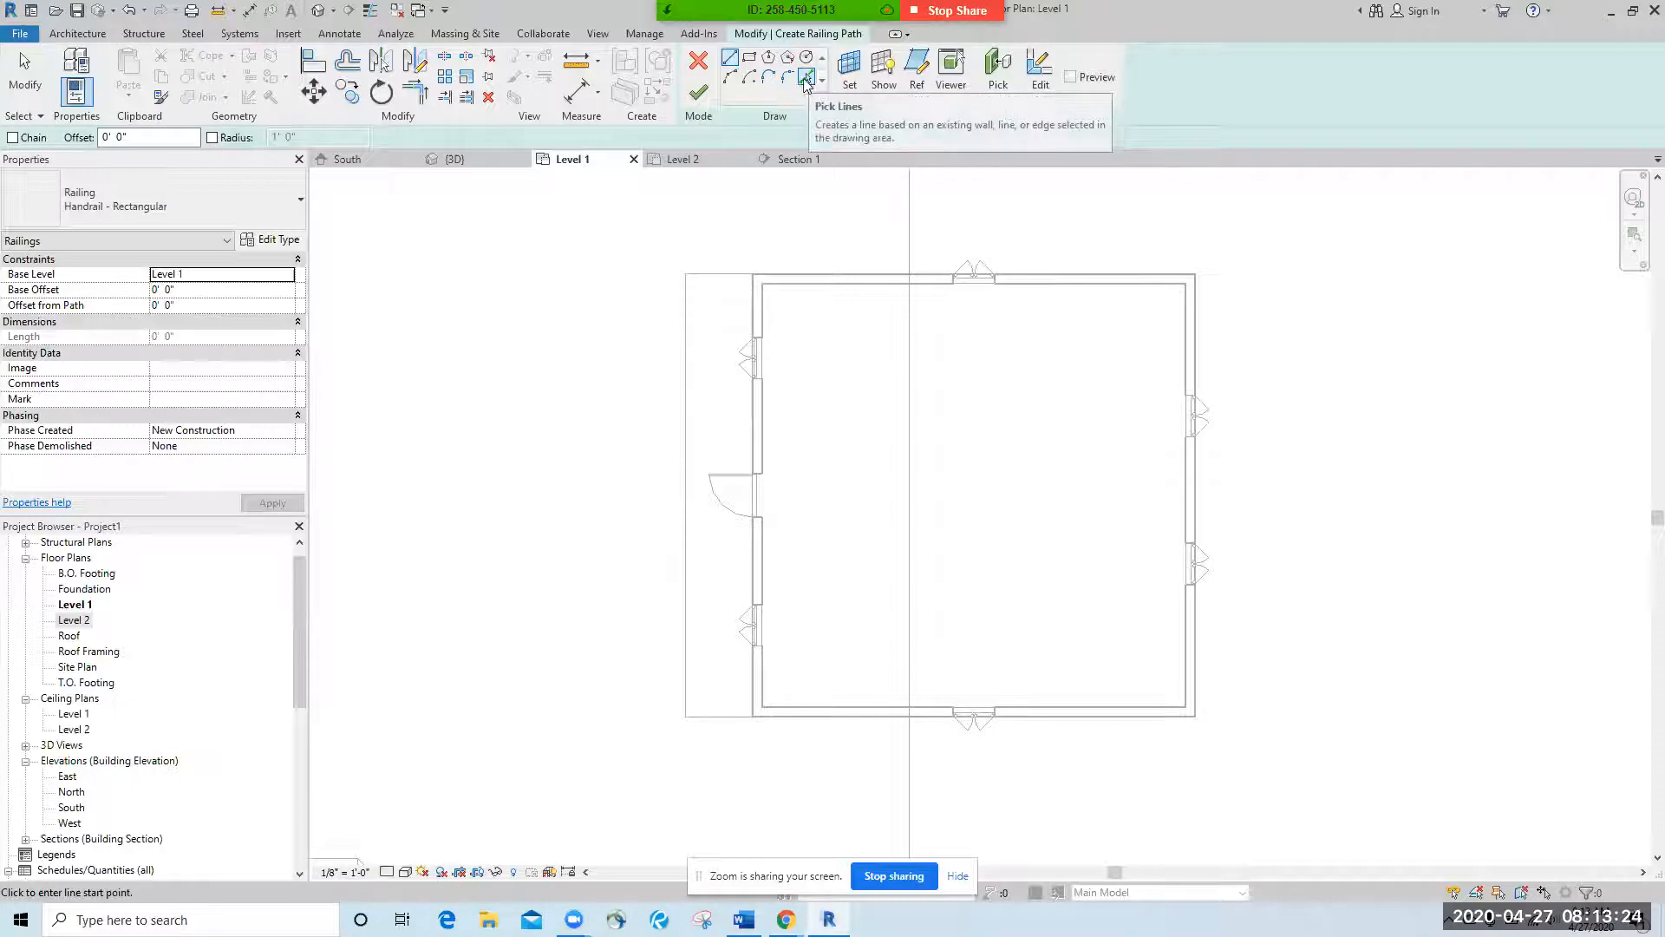
pyautogui.click(806, 80)
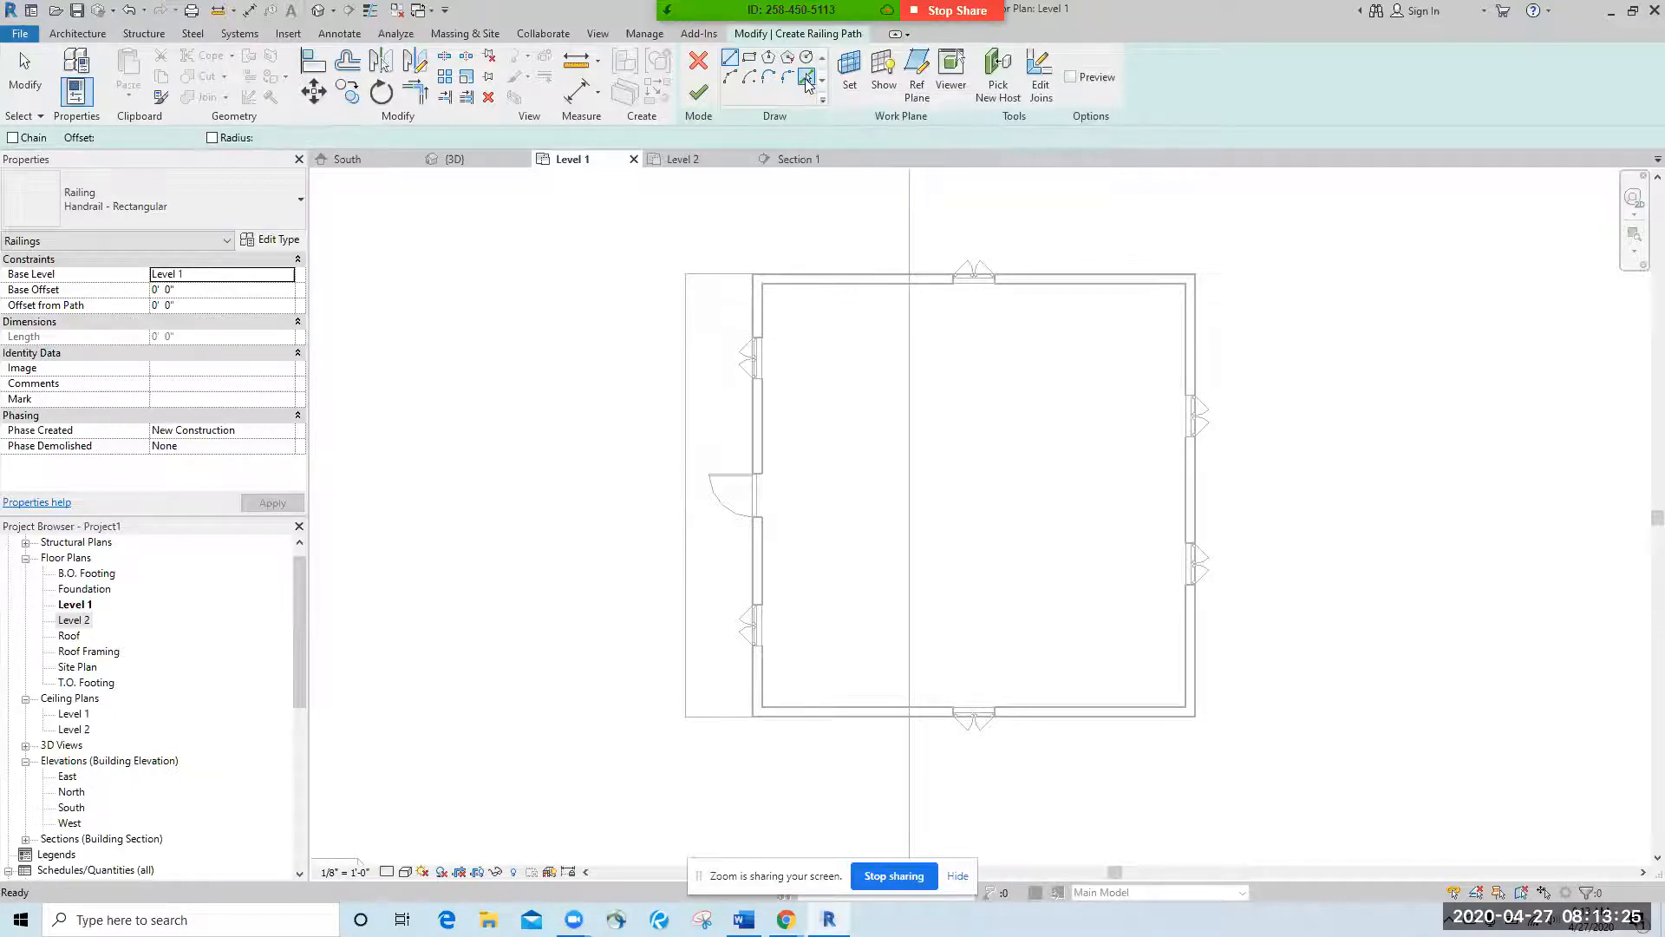
pyautogui.click(733, 273)
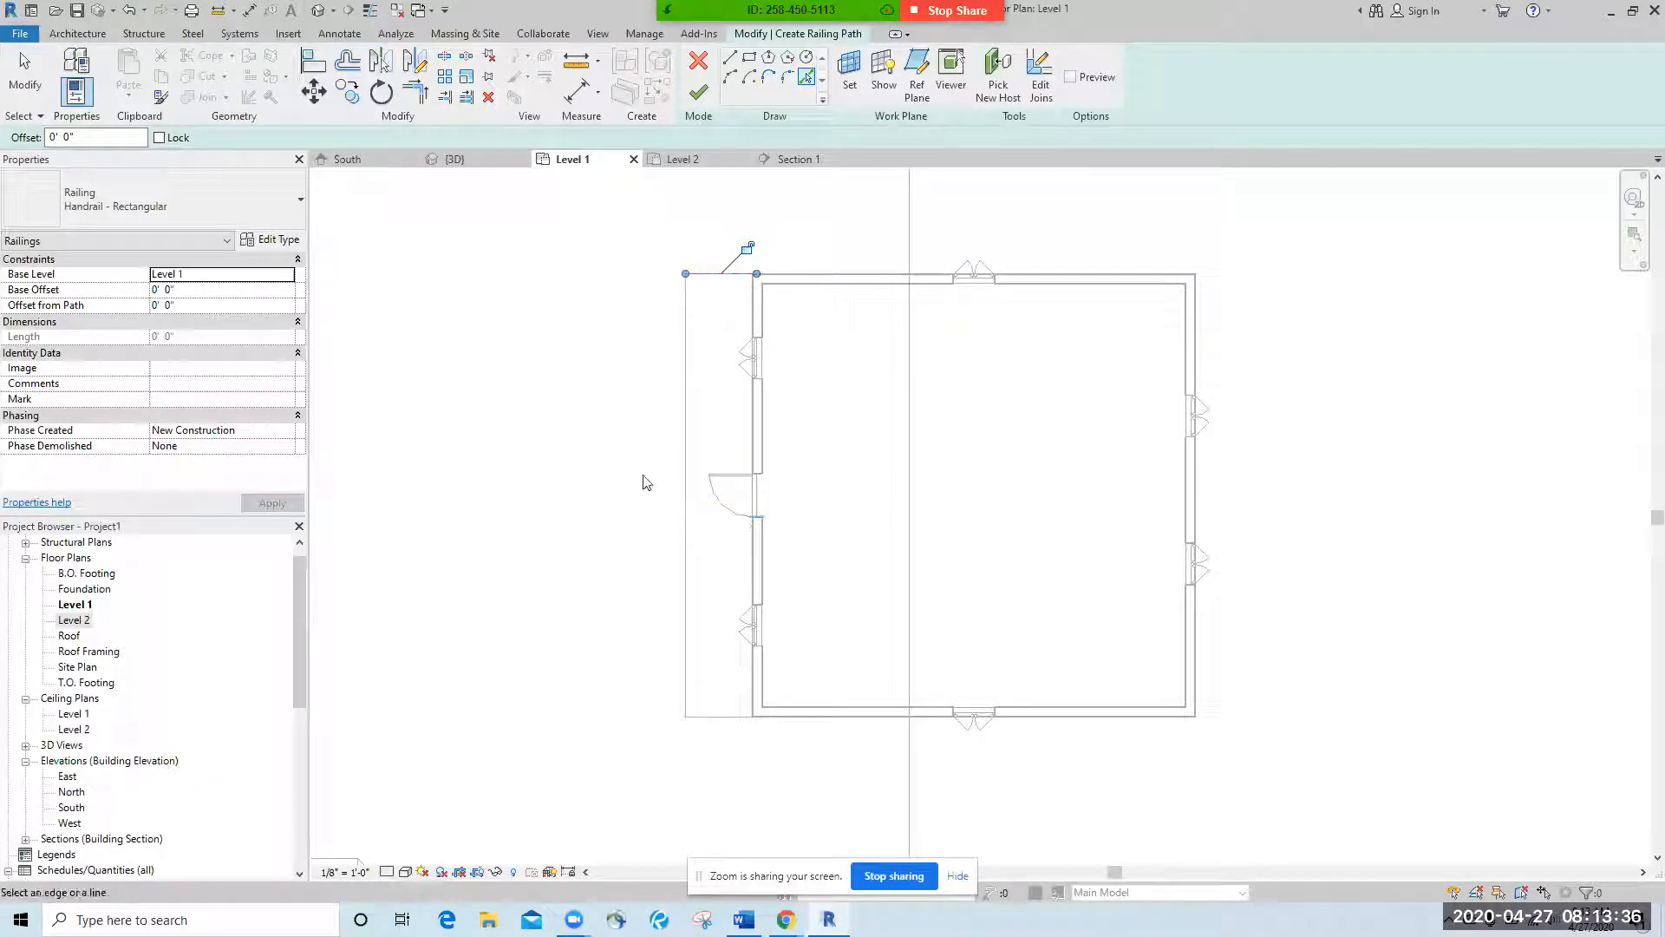
# Draw a 13' line down the porch's outer edge from the upper corner, ending above the door, and finish the railing
pyautogui.click(729, 59)
pyautogui.scroll(3, 682, 273)
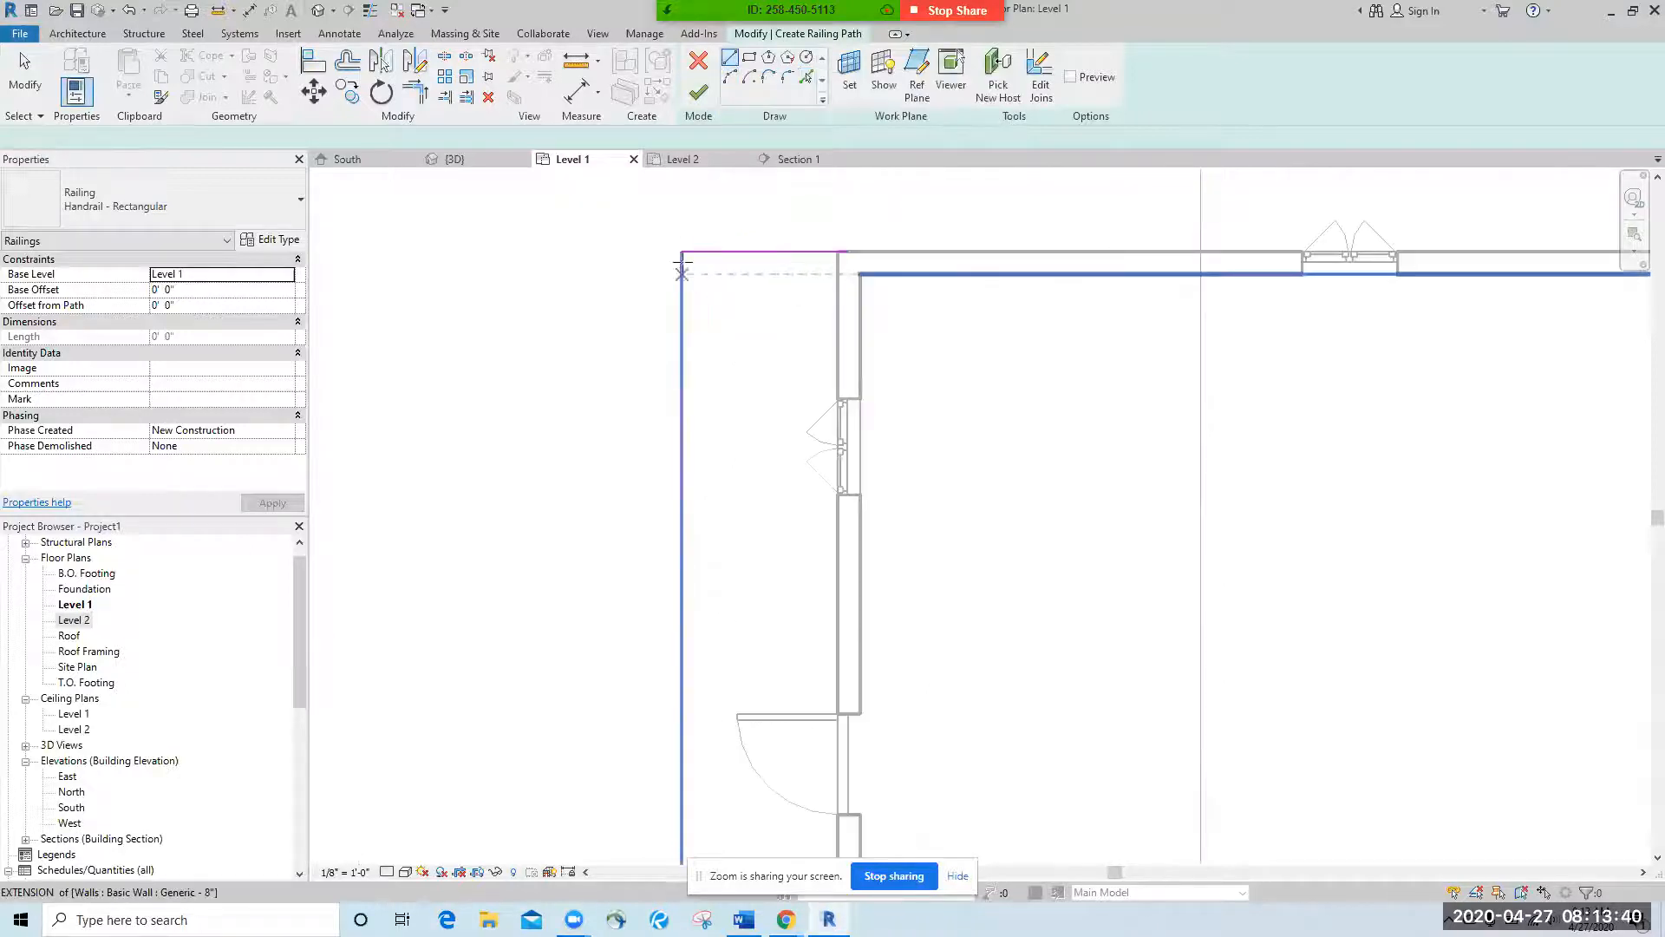
pyautogui.scroll(2, 683, 273)
pyautogui.click(681, 247)
pyautogui.scroll(-3, 690, 295)
pyautogui.moveTo(718, 489)
pyautogui.mouseDown(button='middle')
pyautogui.moveTo(732, 439)
pyautogui.moveTo(695, 460)
pyautogui.mouseUp(button='middle')
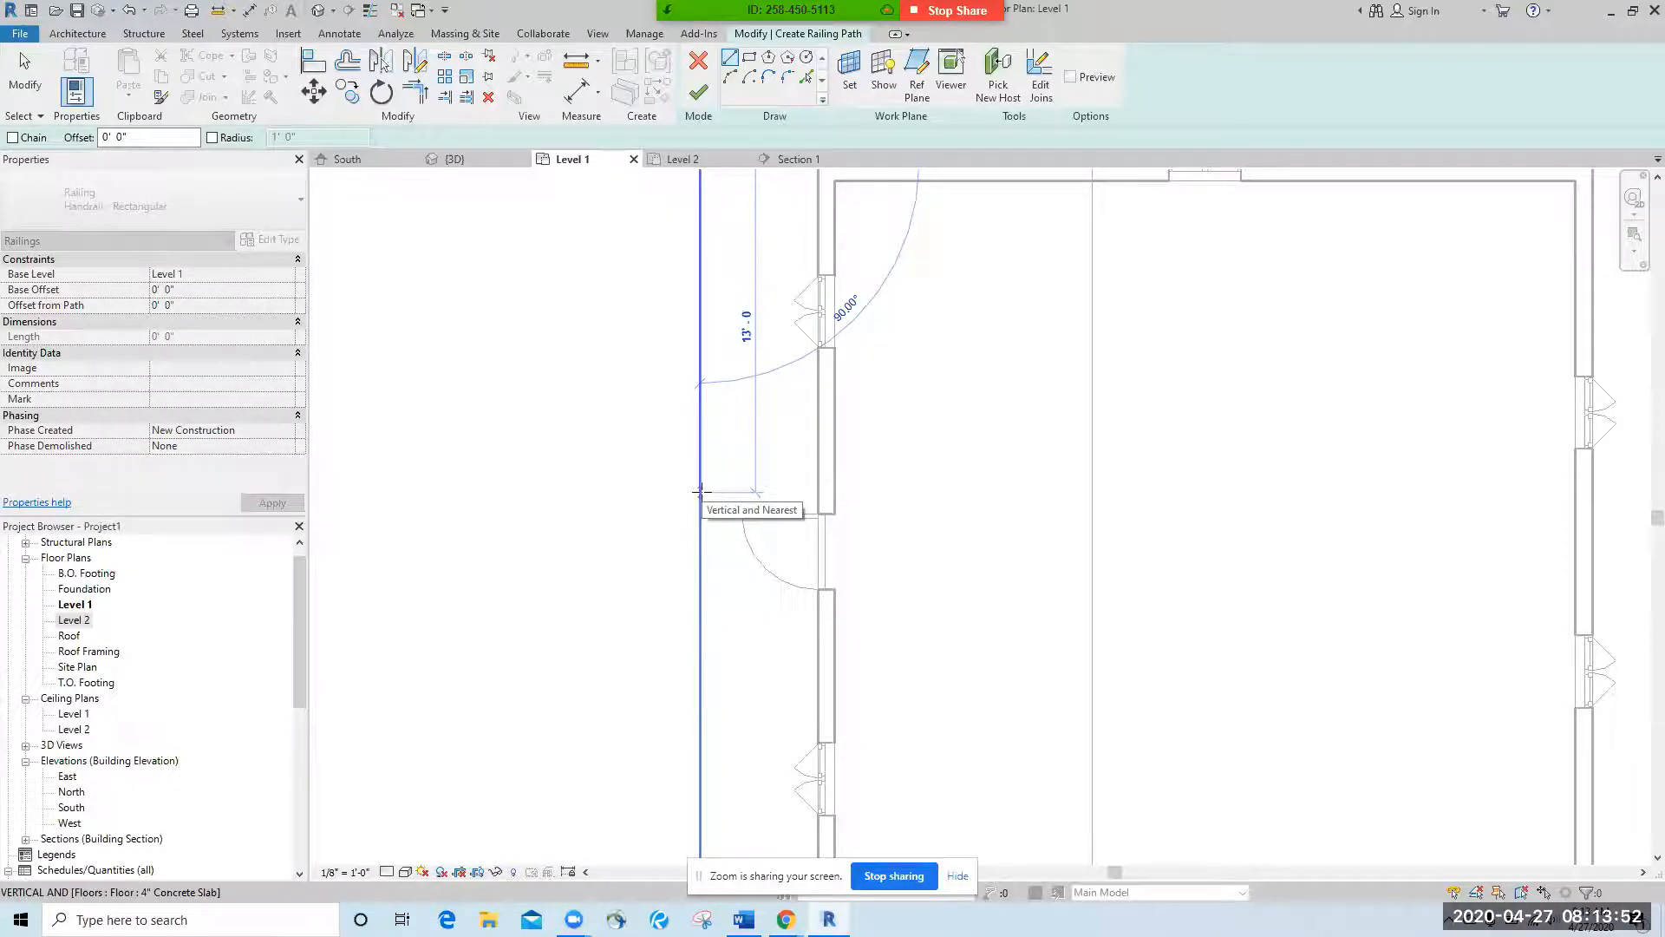
pyautogui.click(700, 491)
pyautogui.scroll(-1, 542, 598)
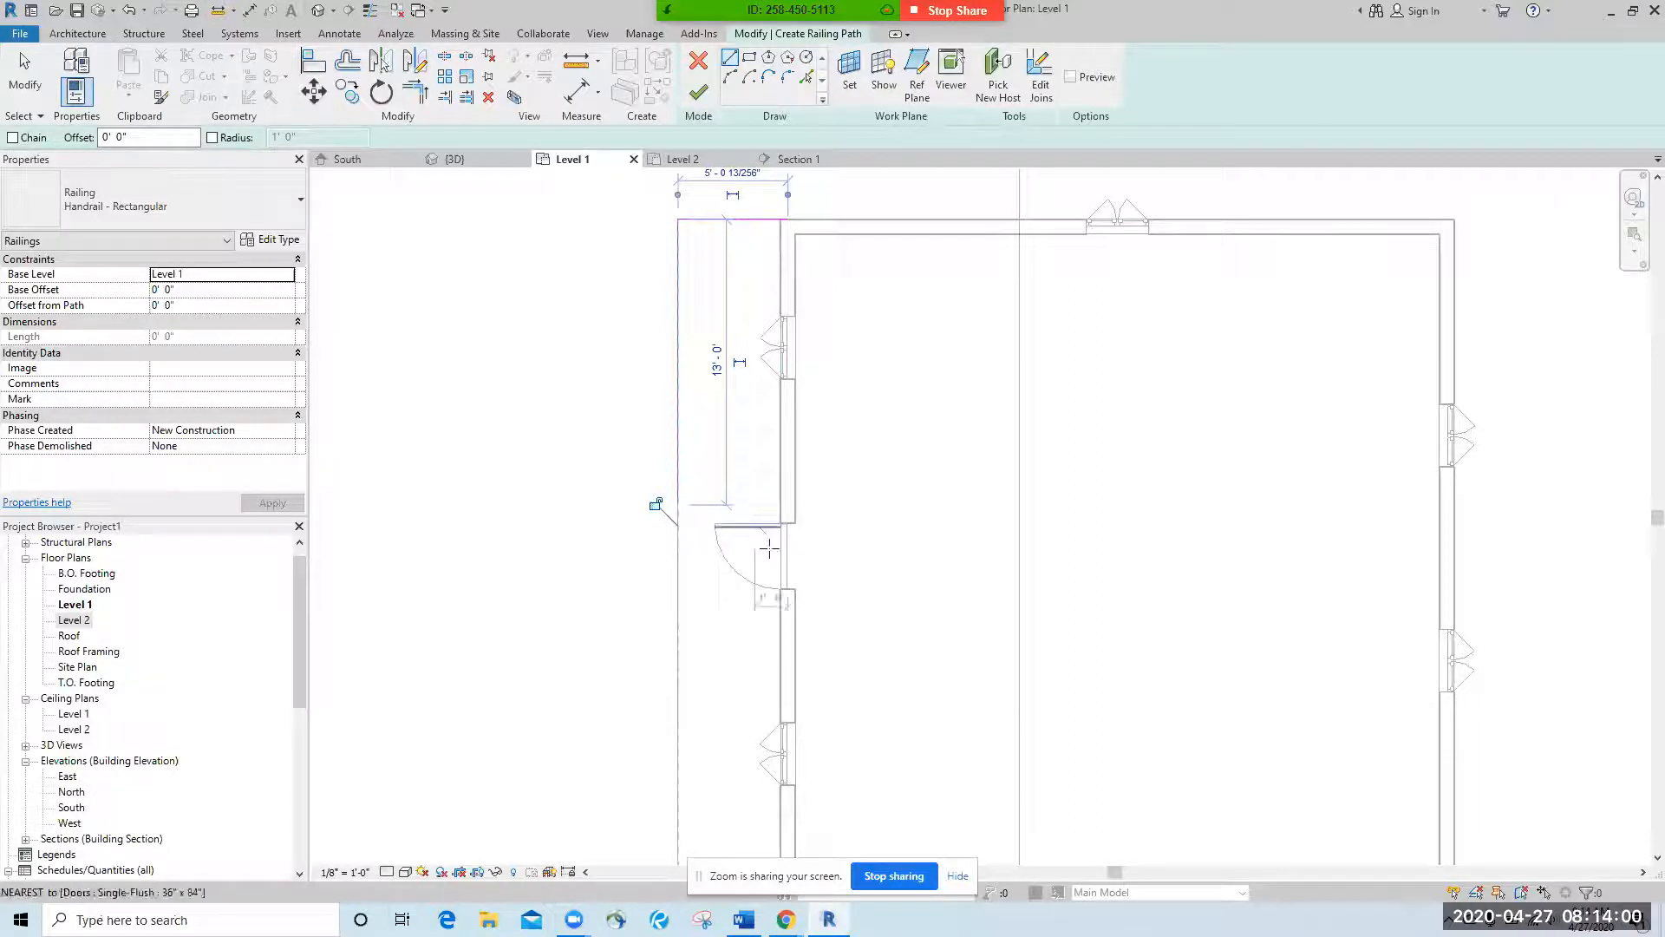
pyautogui.moveTo(677, 505); pyautogui.dragTo(678, 610)
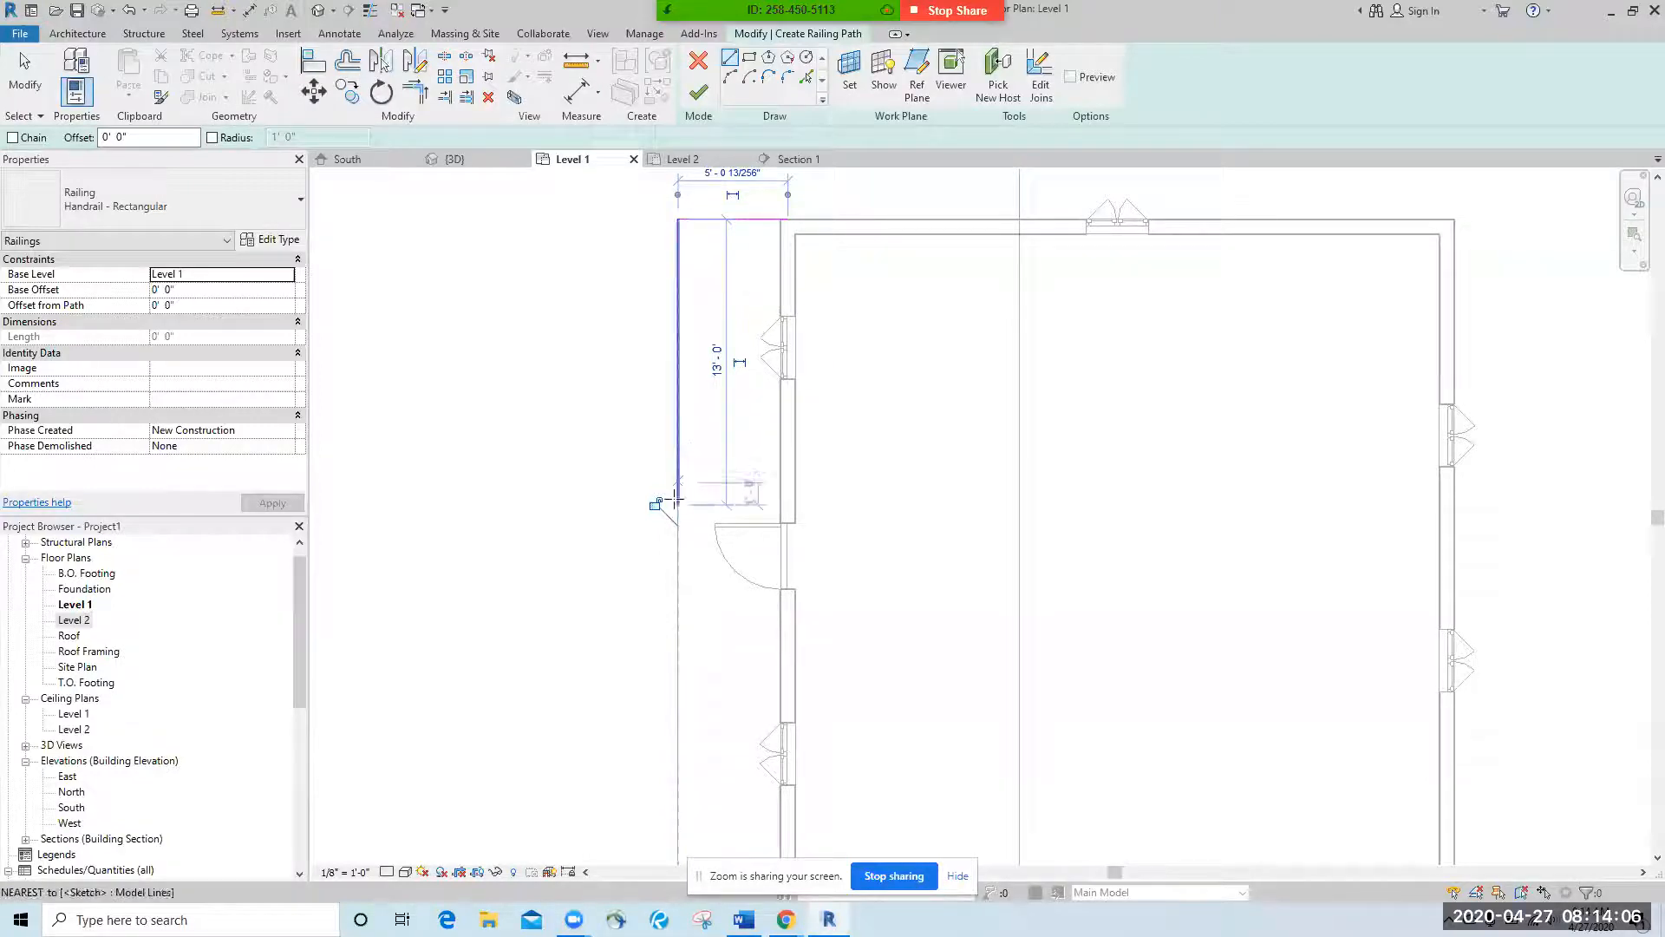
pyautogui.click(703, 94)
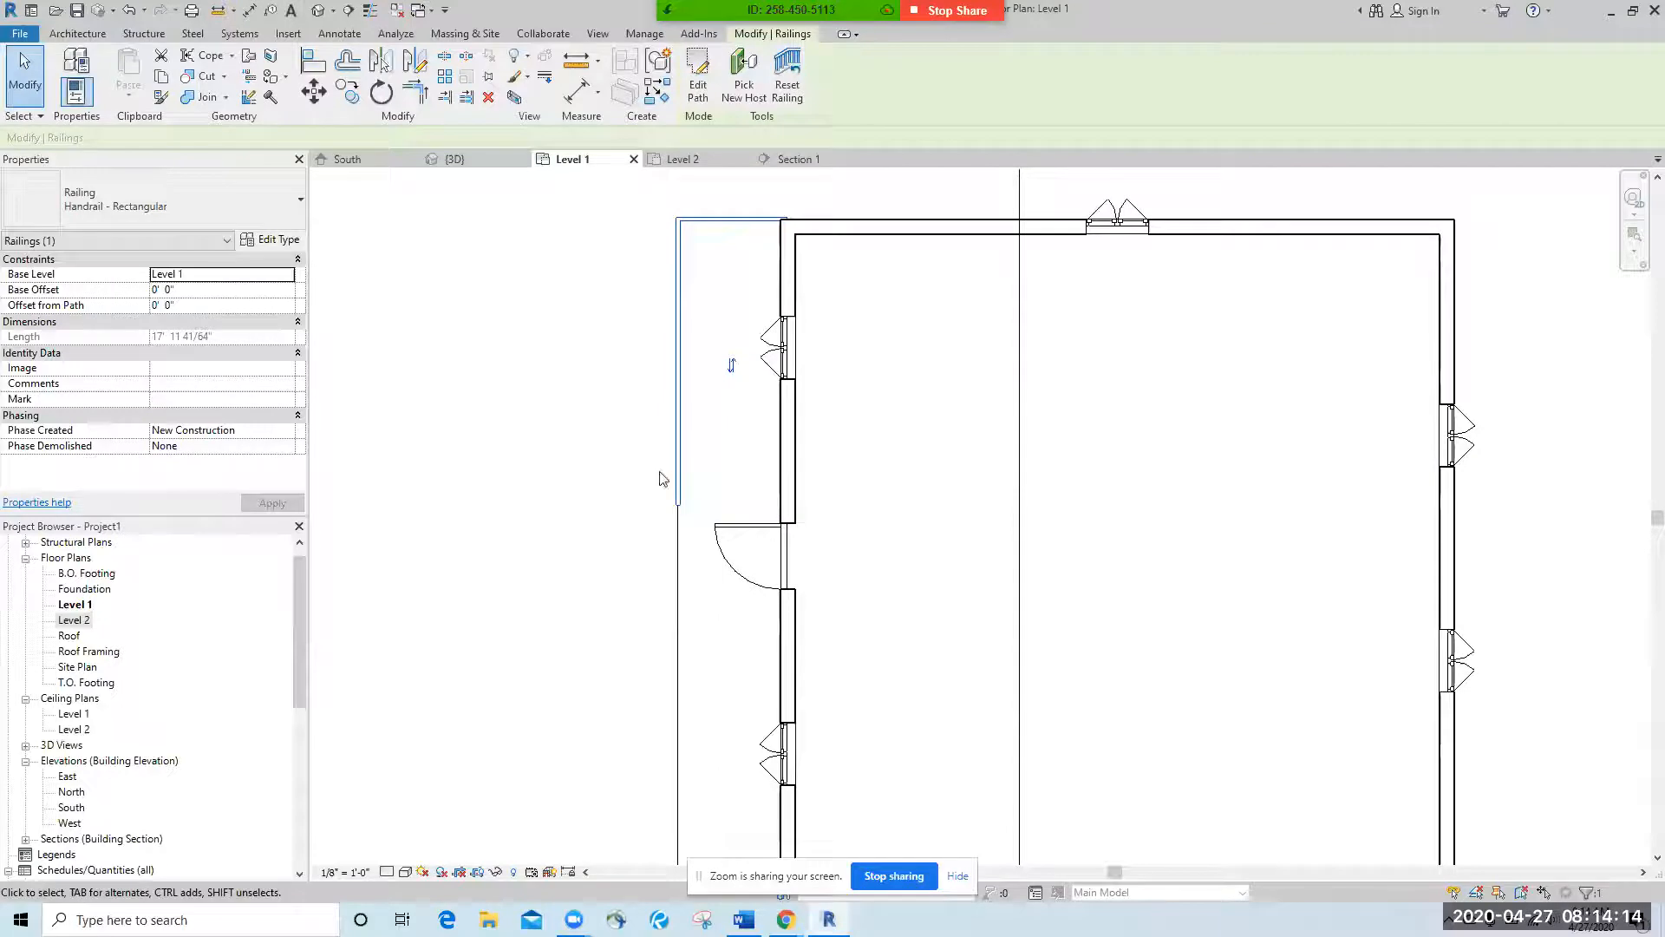
# Start a second Handrail - Rectangular railing path and pick the porch slab's lower short edge as its first line
pyautogui.scroll(2, 720, 195)
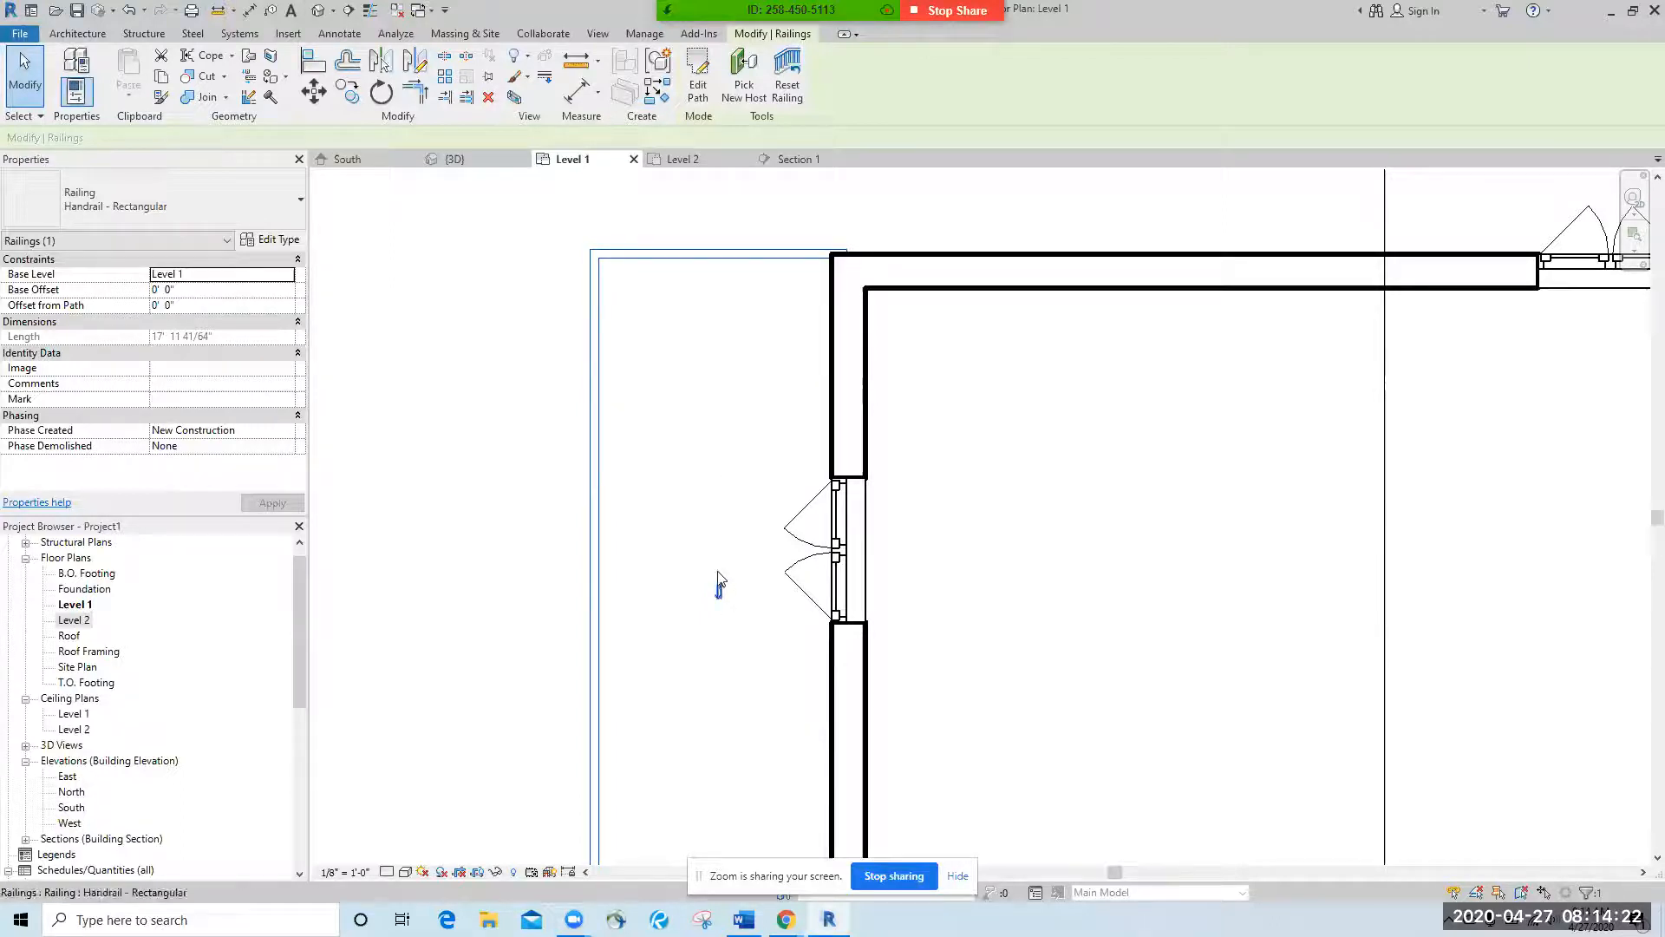
pyautogui.scroll(-3, 755, 485)
pyautogui.moveTo(776, 624); pyautogui.dragTo(816, 538, button='middle')
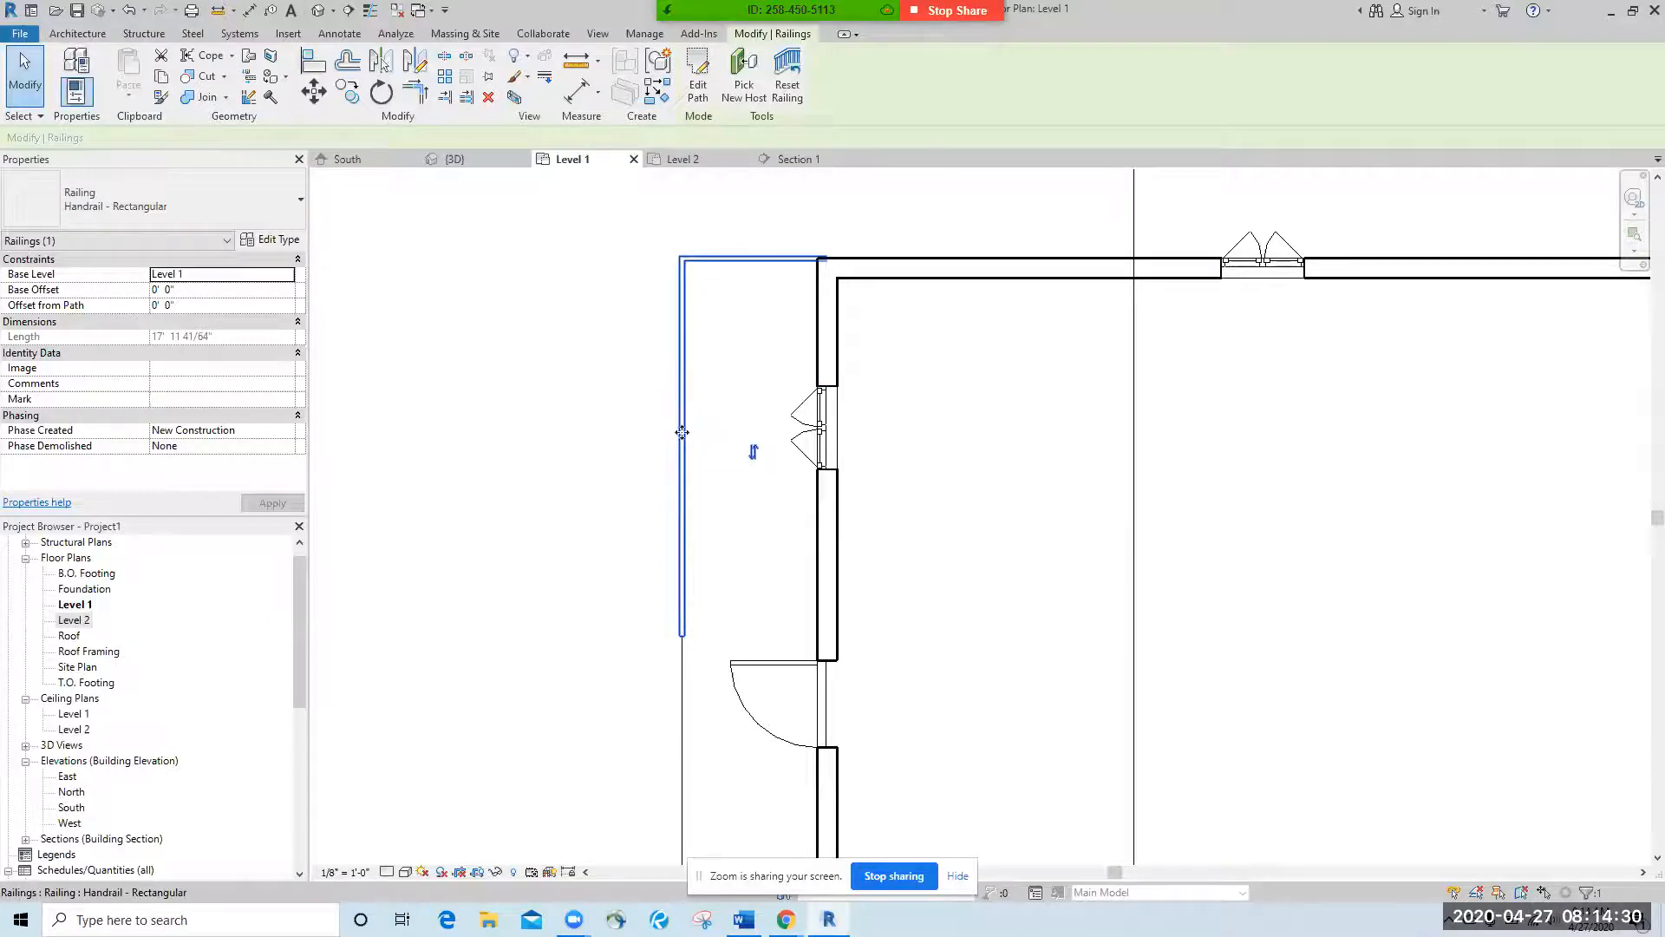
pyautogui.moveTo(783, 525); pyautogui.dragTo(821, 343, button='middle')
pyautogui.scroll(-1, 814, 351)
pyautogui.moveTo(818, 607); pyautogui.dragTo(786, 417, button='middle')
pyautogui.scroll(-2, 791, 464)
pyautogui.moveTo(792, 475); pyautogui.dragTo(790, 514, button='middle')
pyautogui.click(84, 36)
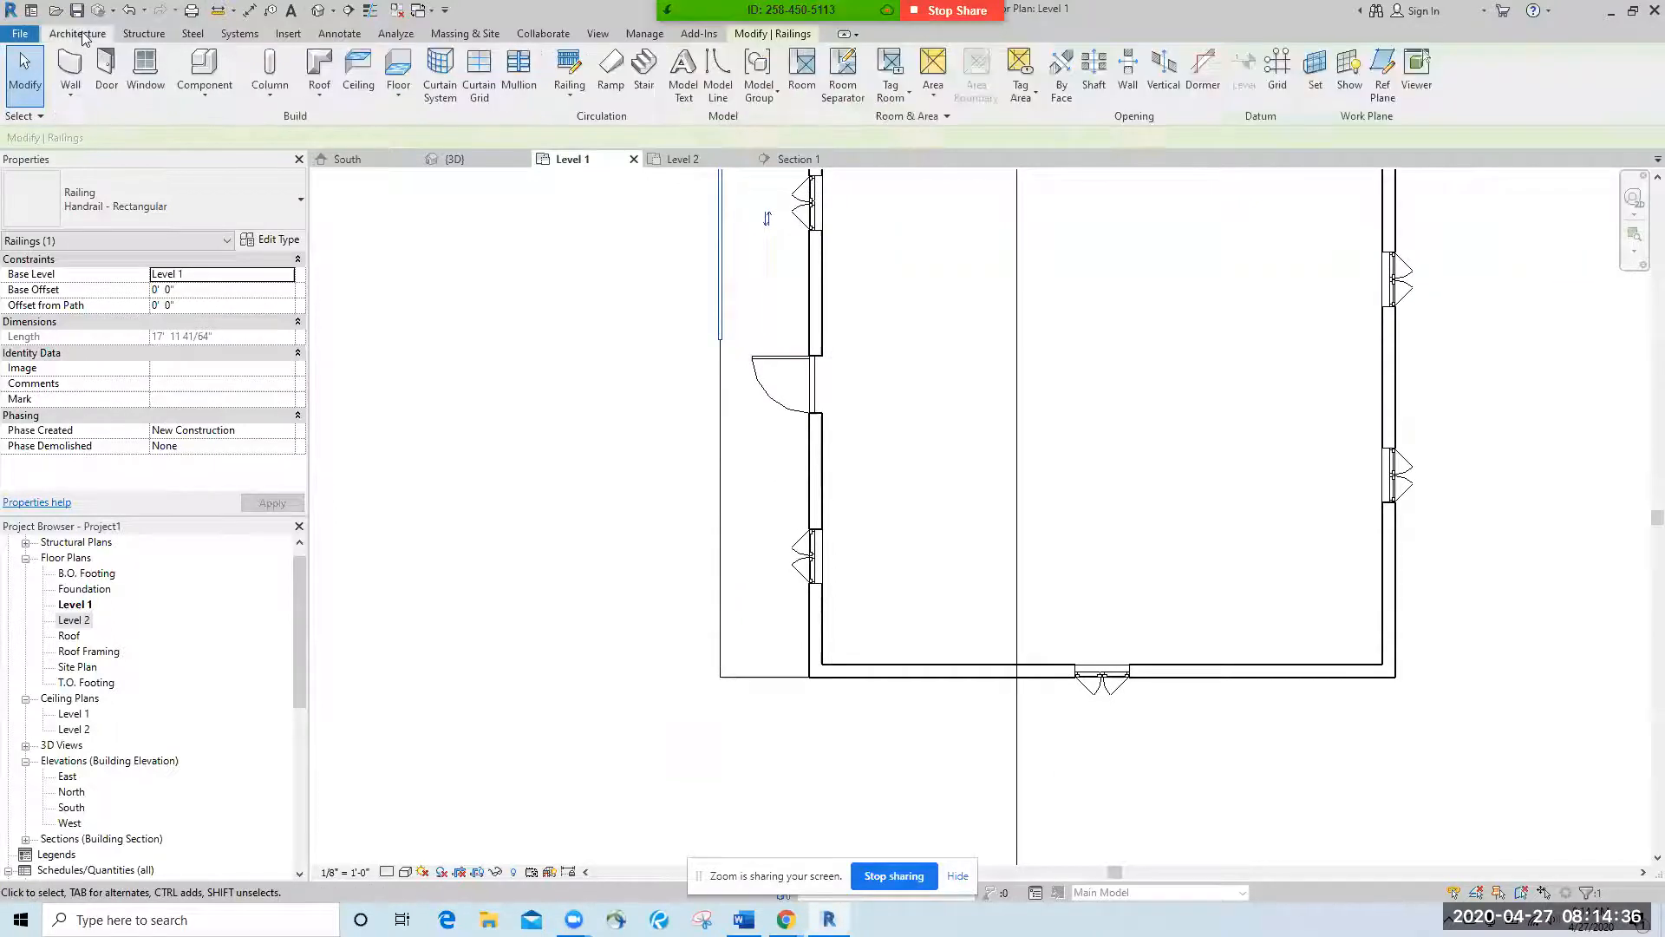
pyautogui.click(572, 57)
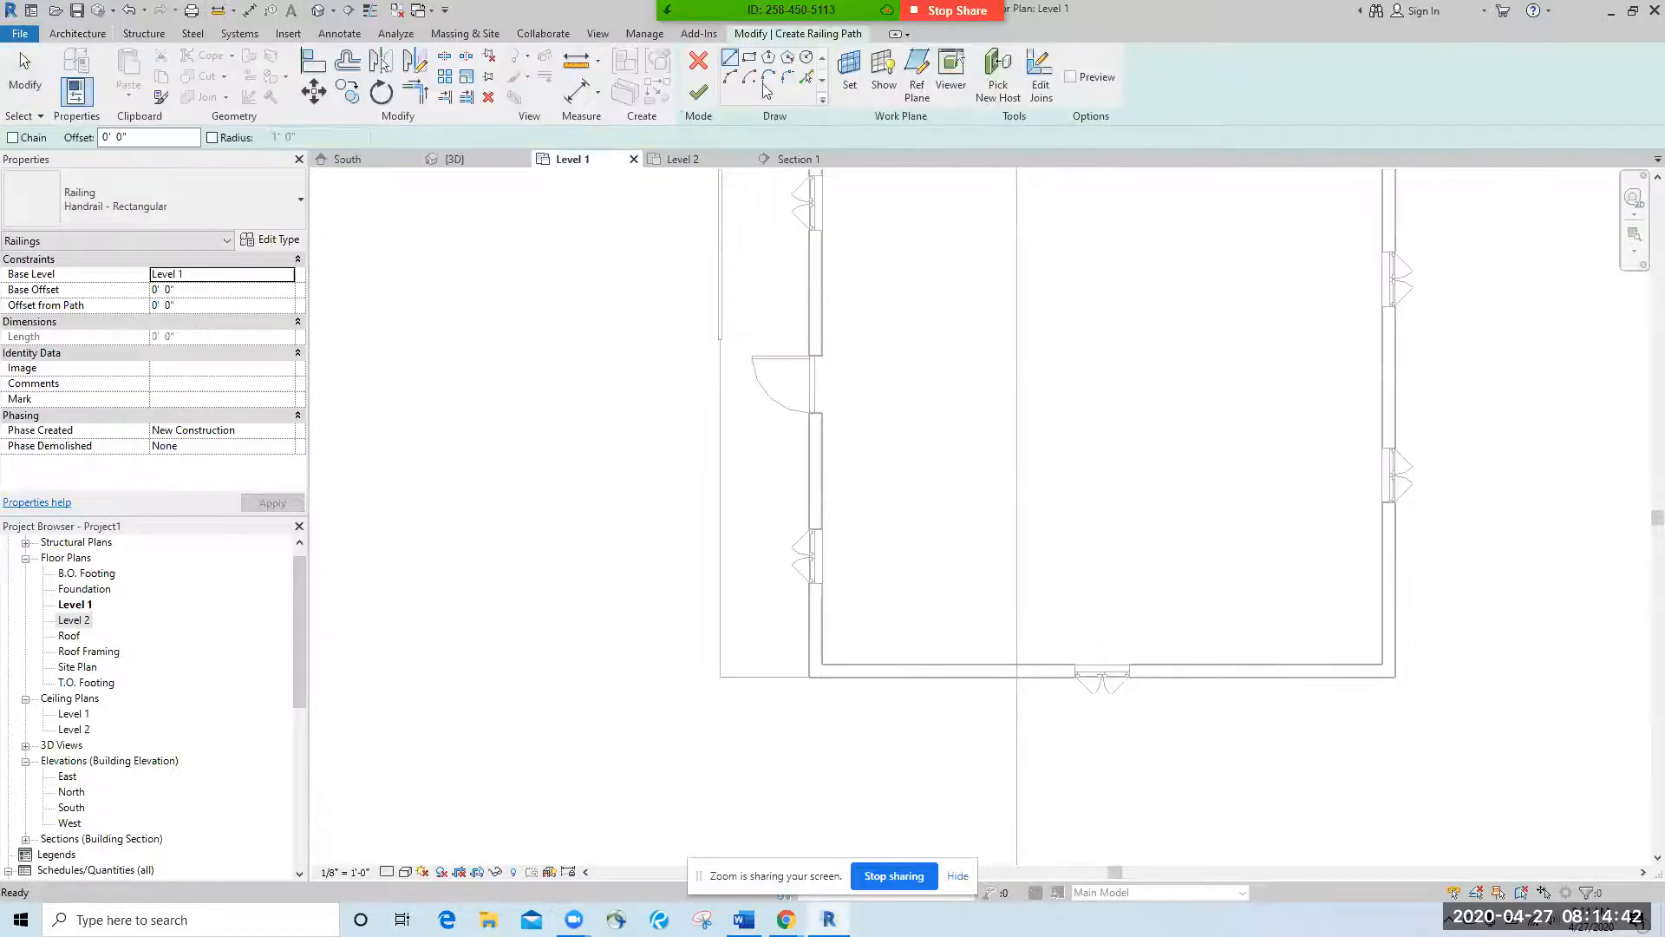
pyautogui.click(807, 80)
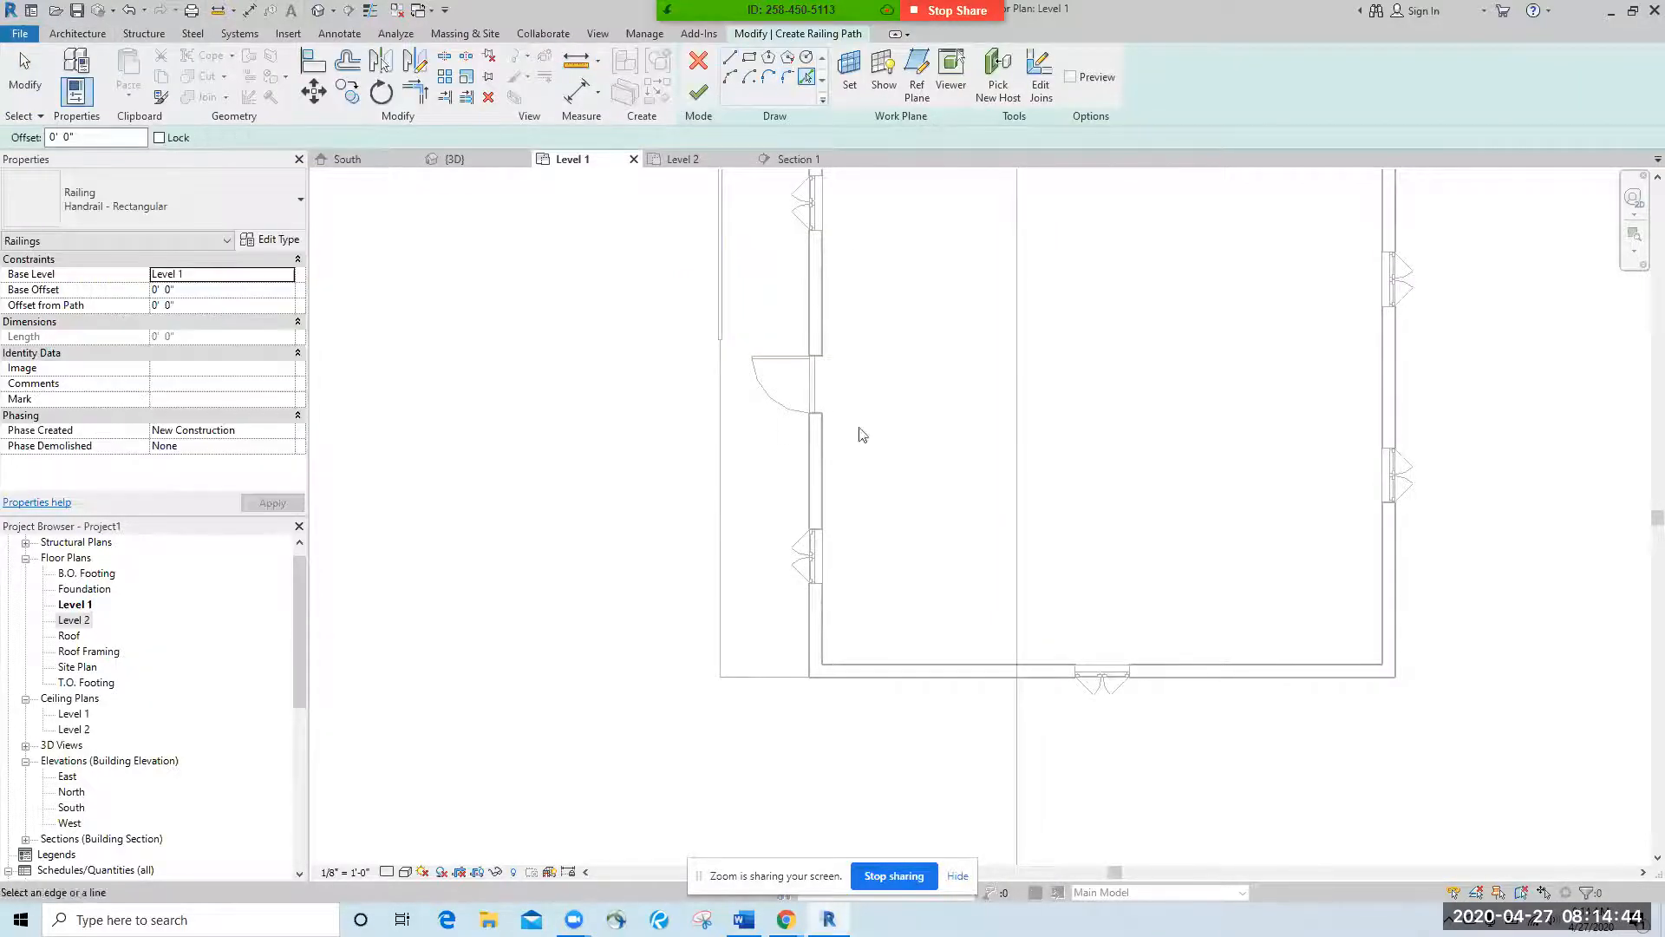
pyautogui.click(780, 677)
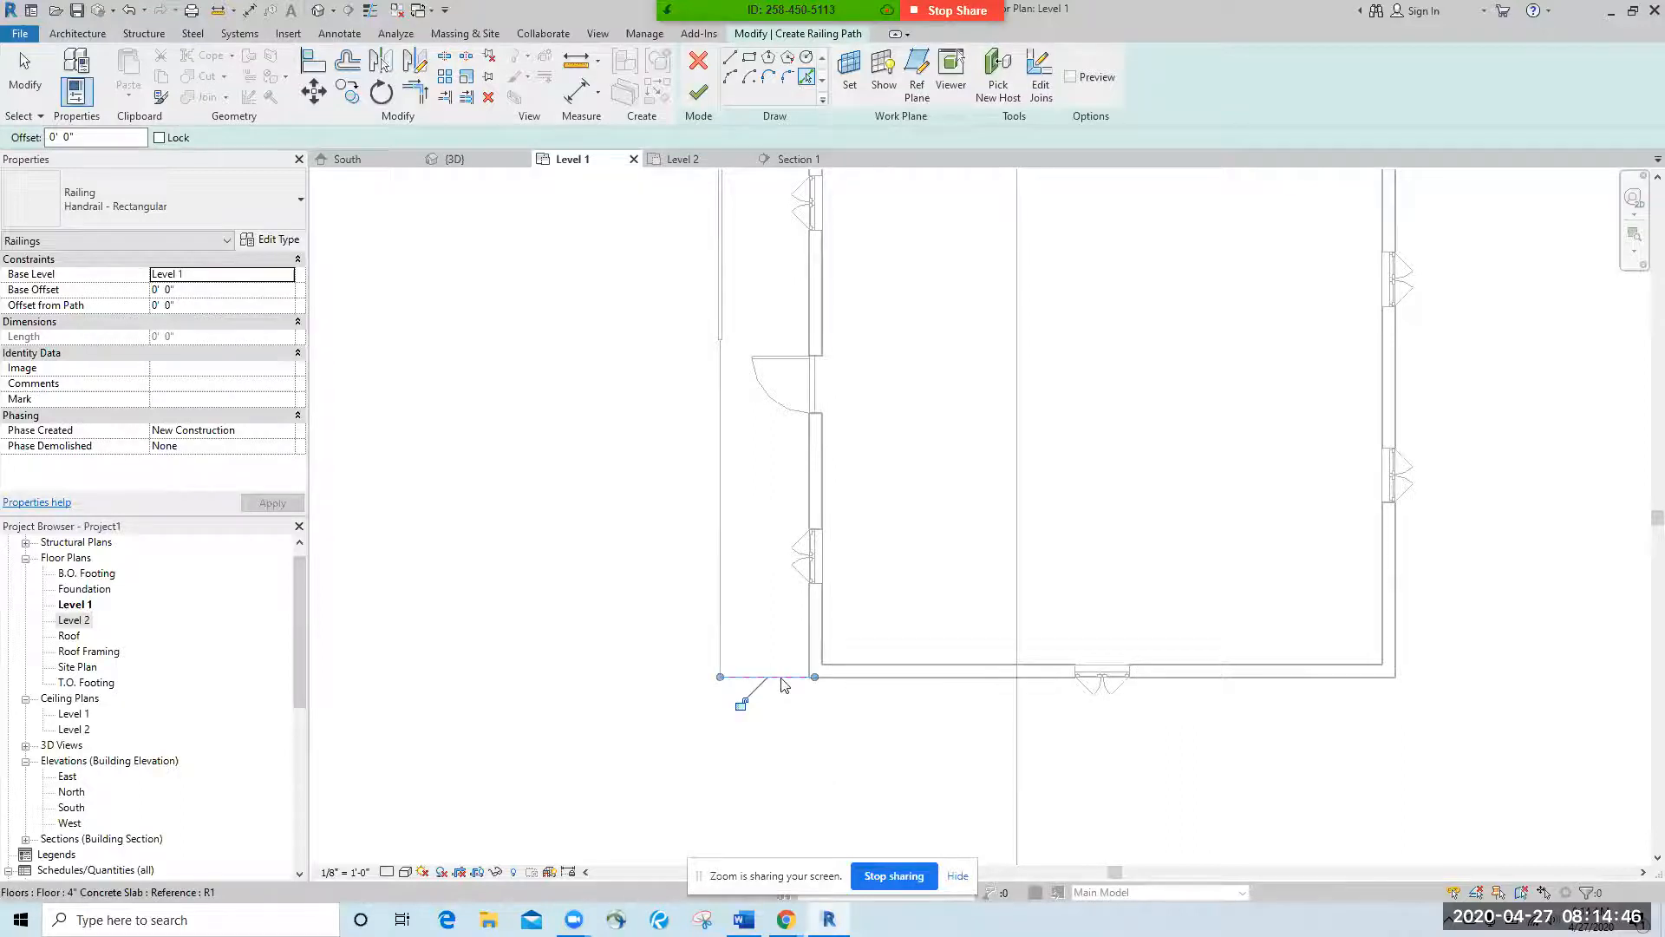
# Draw a 13' line up the porch's outer edge from the lower corner, ending below the door, and finish the second railing
pyautogui.click(729, 58)
pyautogui.scroll(4, 718, 659)
pyautogui.click(715, 615)
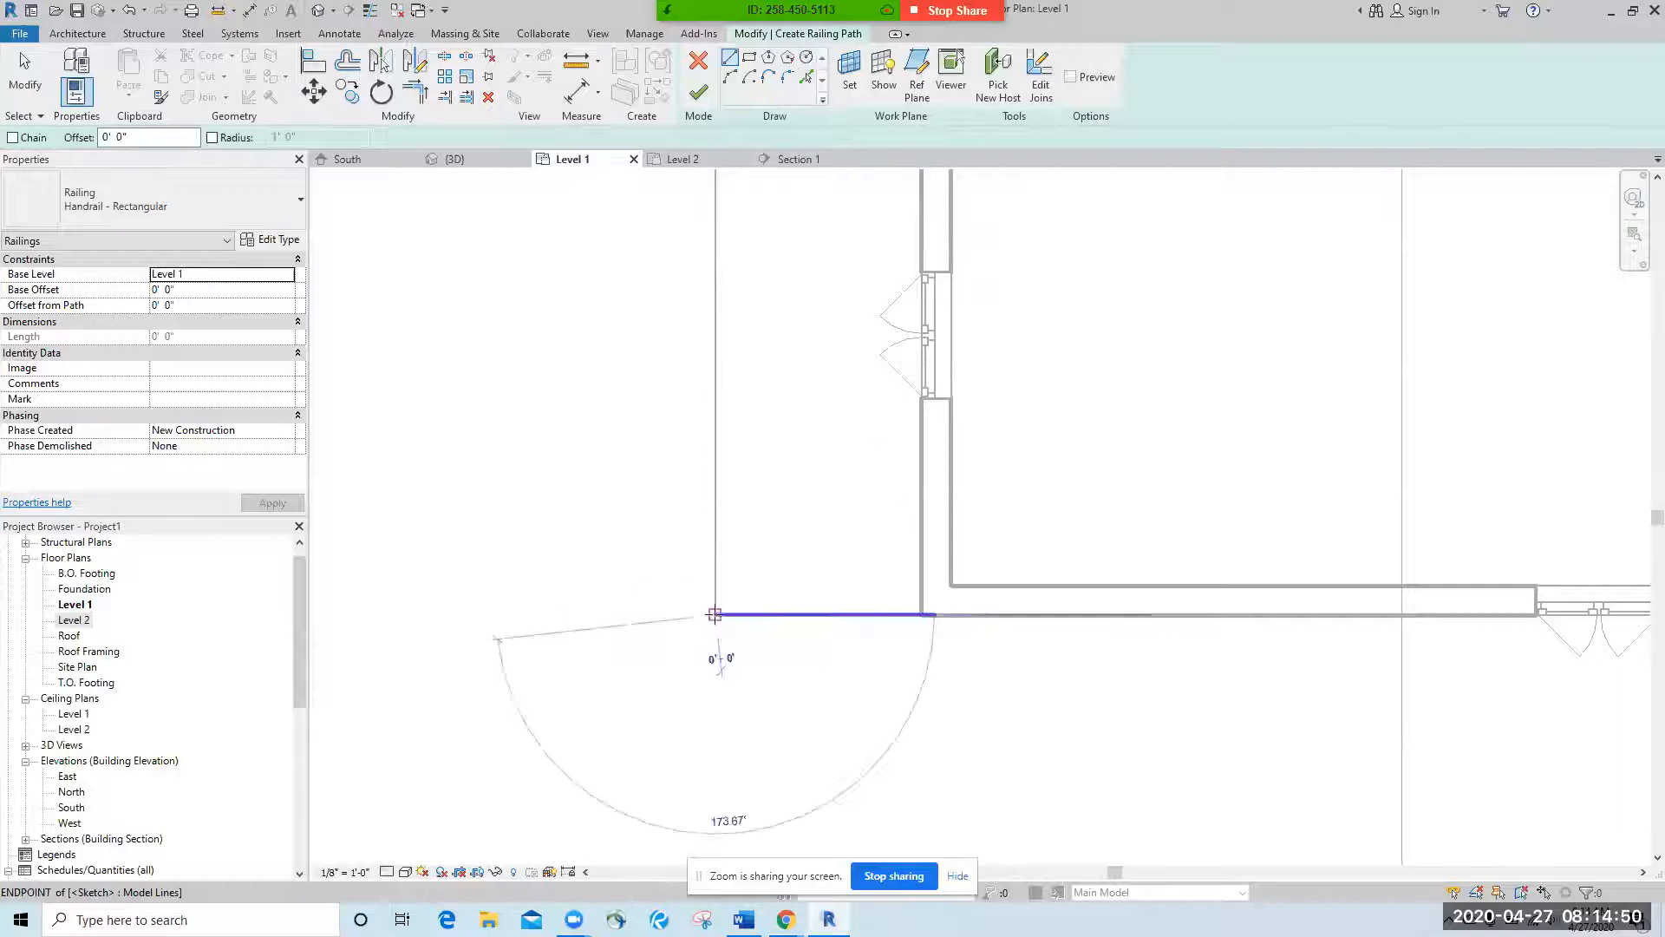
pyautogui.scroll(-2, 725, 523)
pyautogui.moveTo(723, 297); pyautogui.dragTo(735, 683, button='middle')
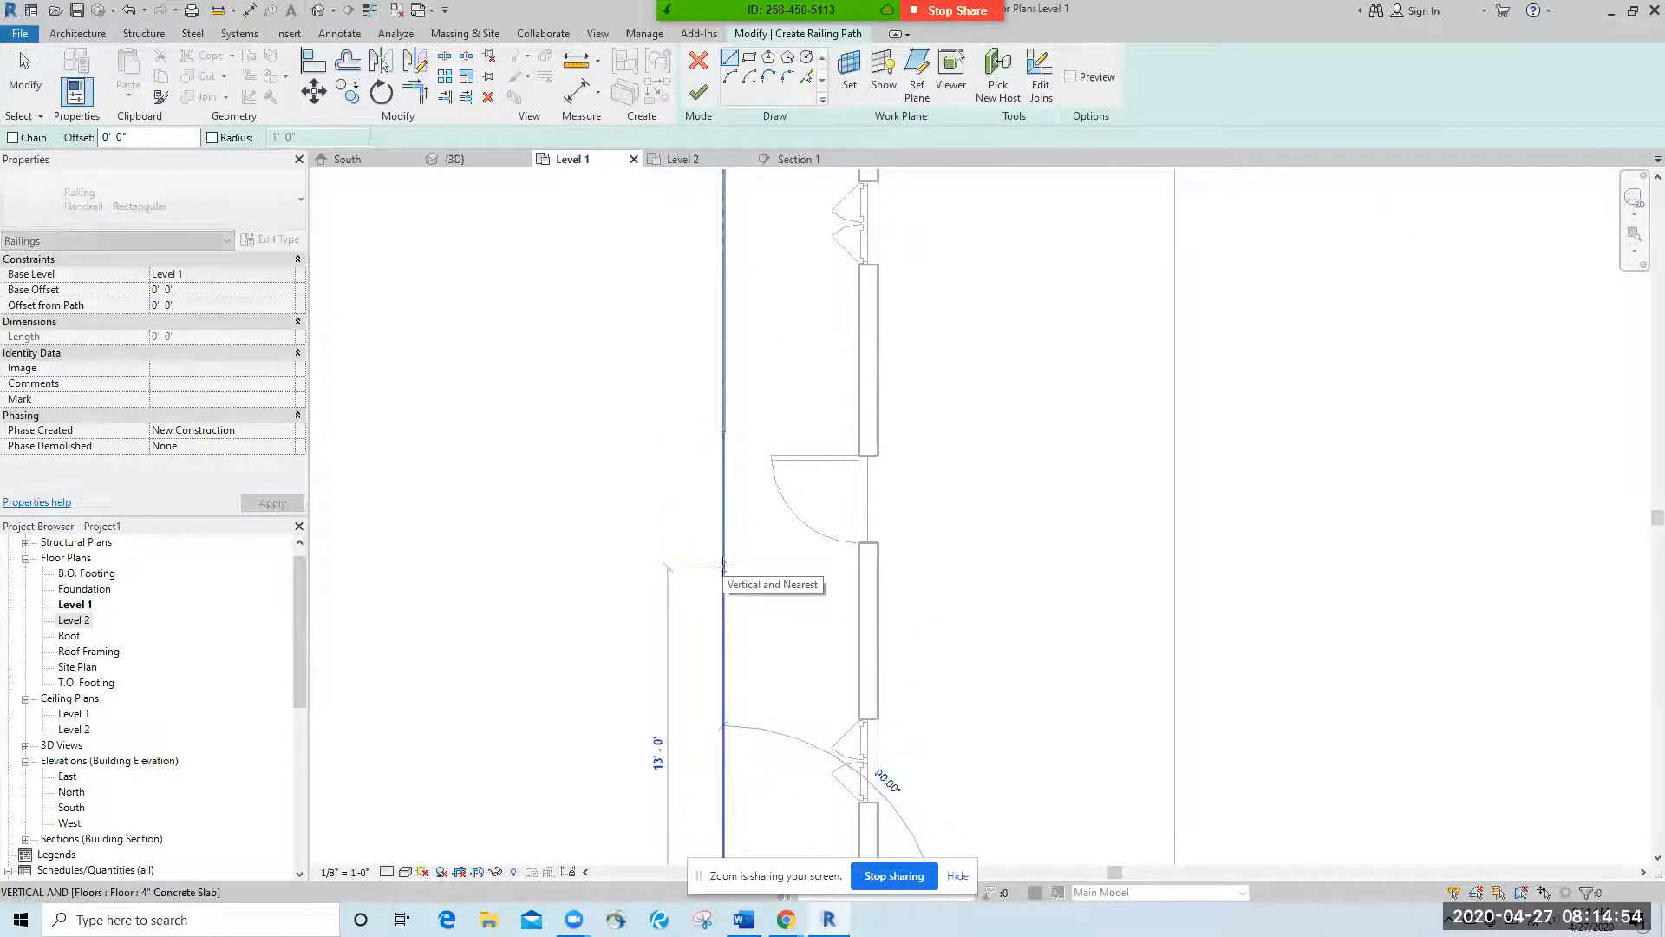
pyautogui.click(723, 566)
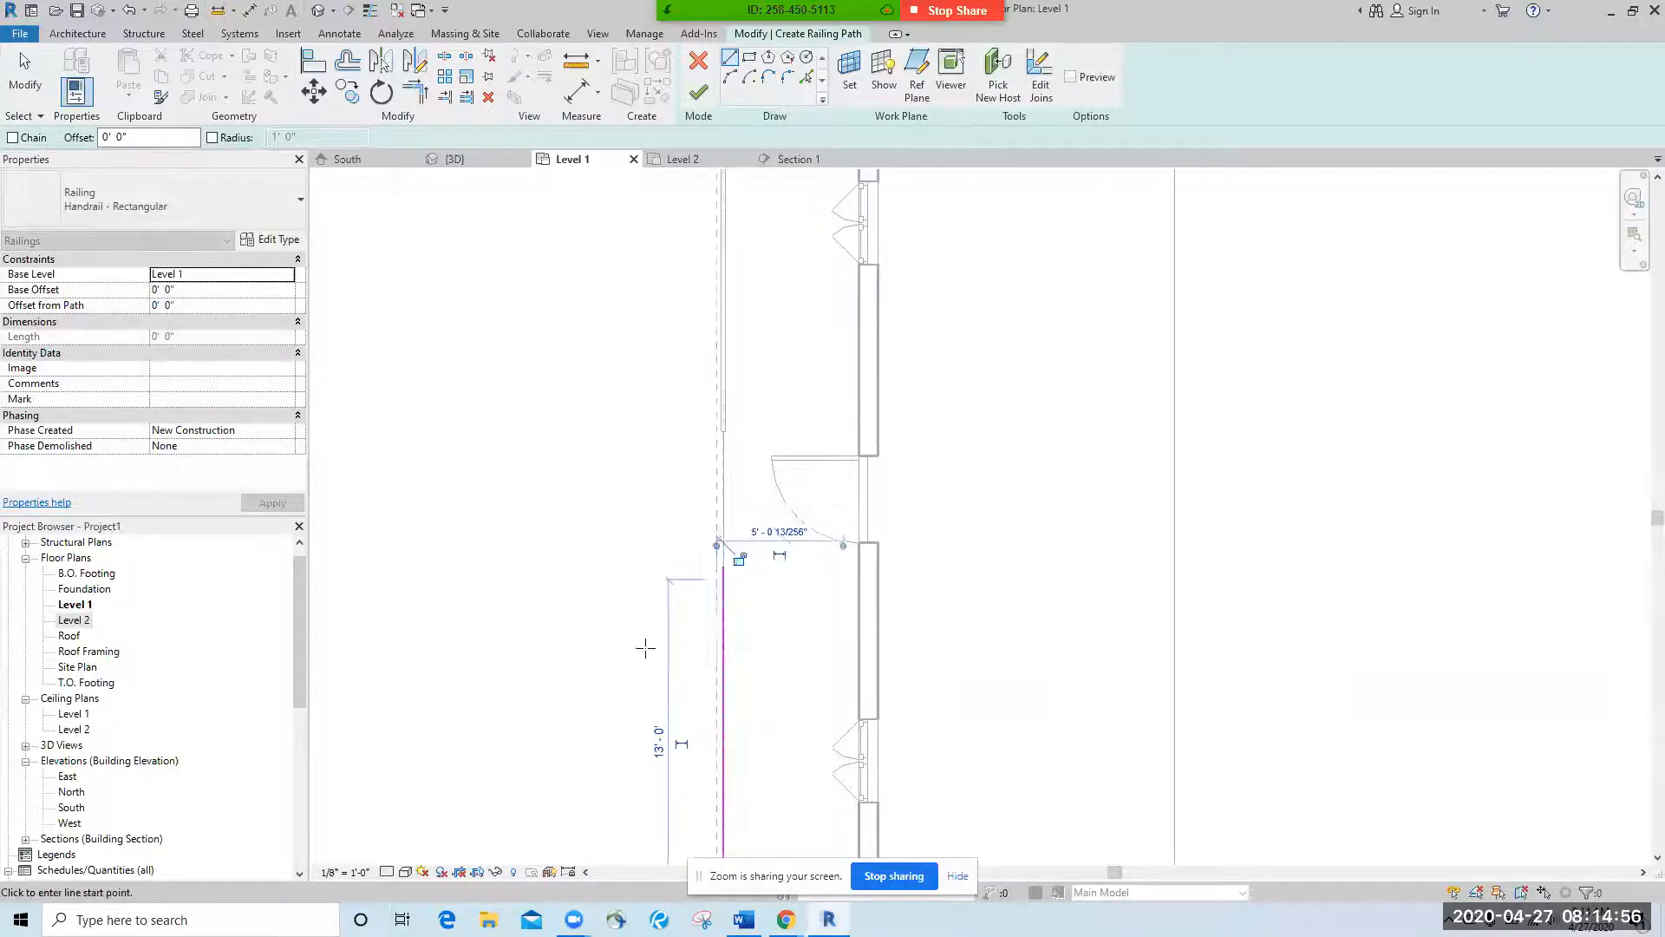
pyautogui.scroll(-2, 659, 642)
pyautogui.moveTo(728, 738)
pyautogui.mouseDown(button='middle')
pyautogui.moveTo(767, 626)
pyautogui.moveTo(753, 602)
pyautogui.mouseUp(button='middle')
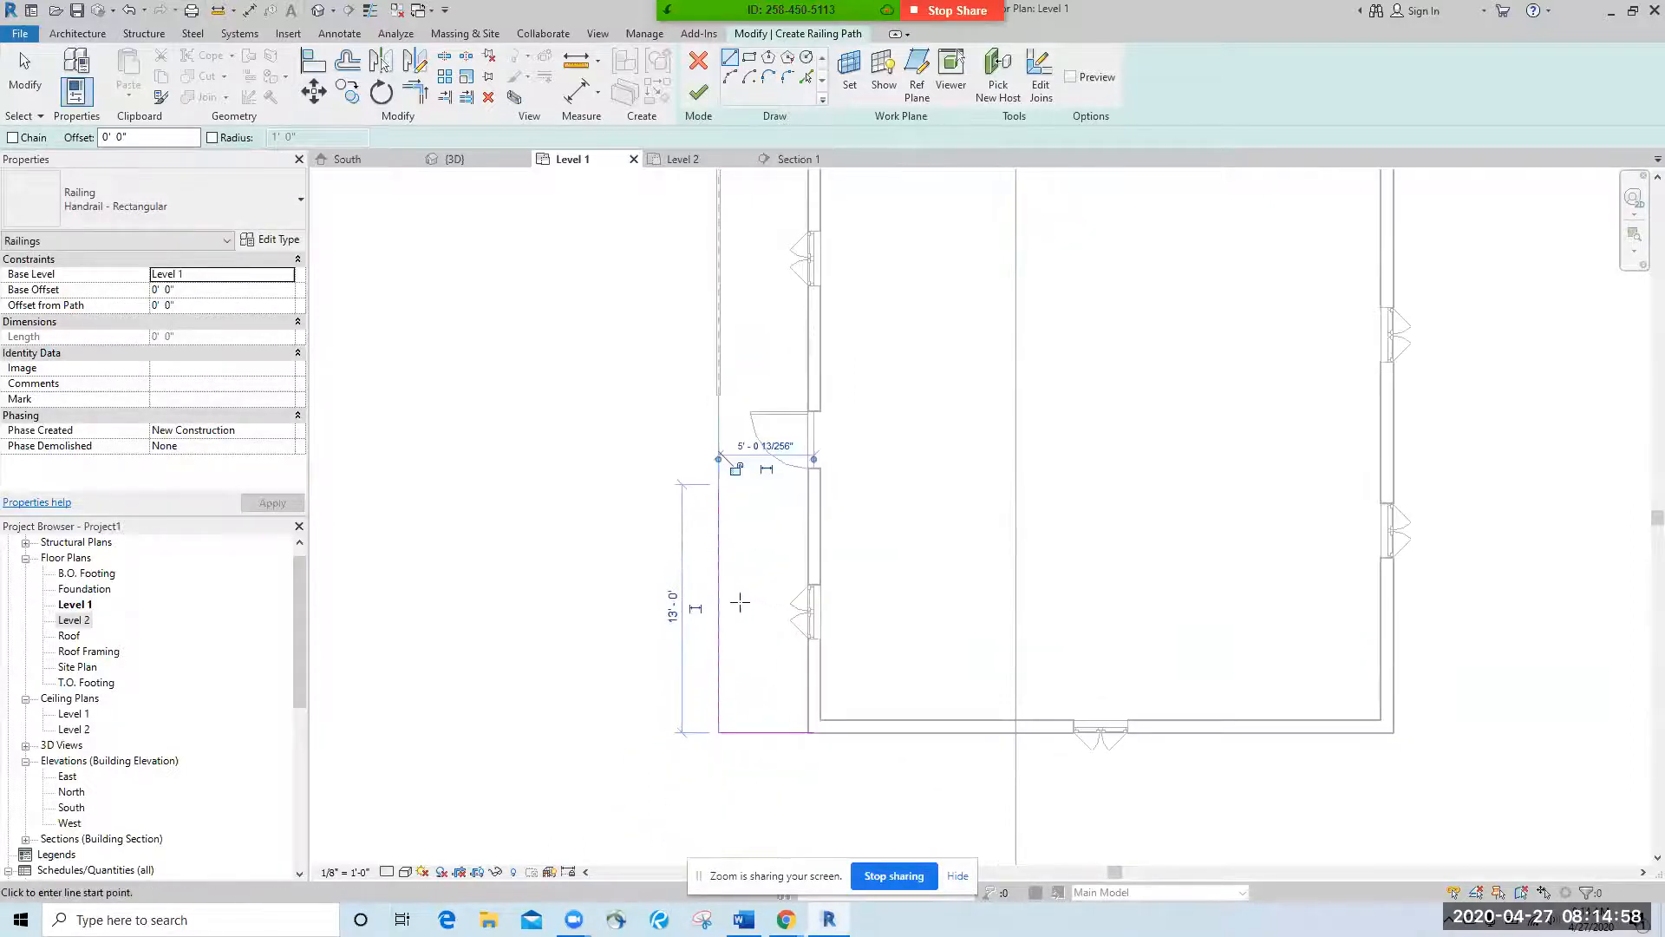
pyautogui.press('Escape')
pyautogui.press('Escape')
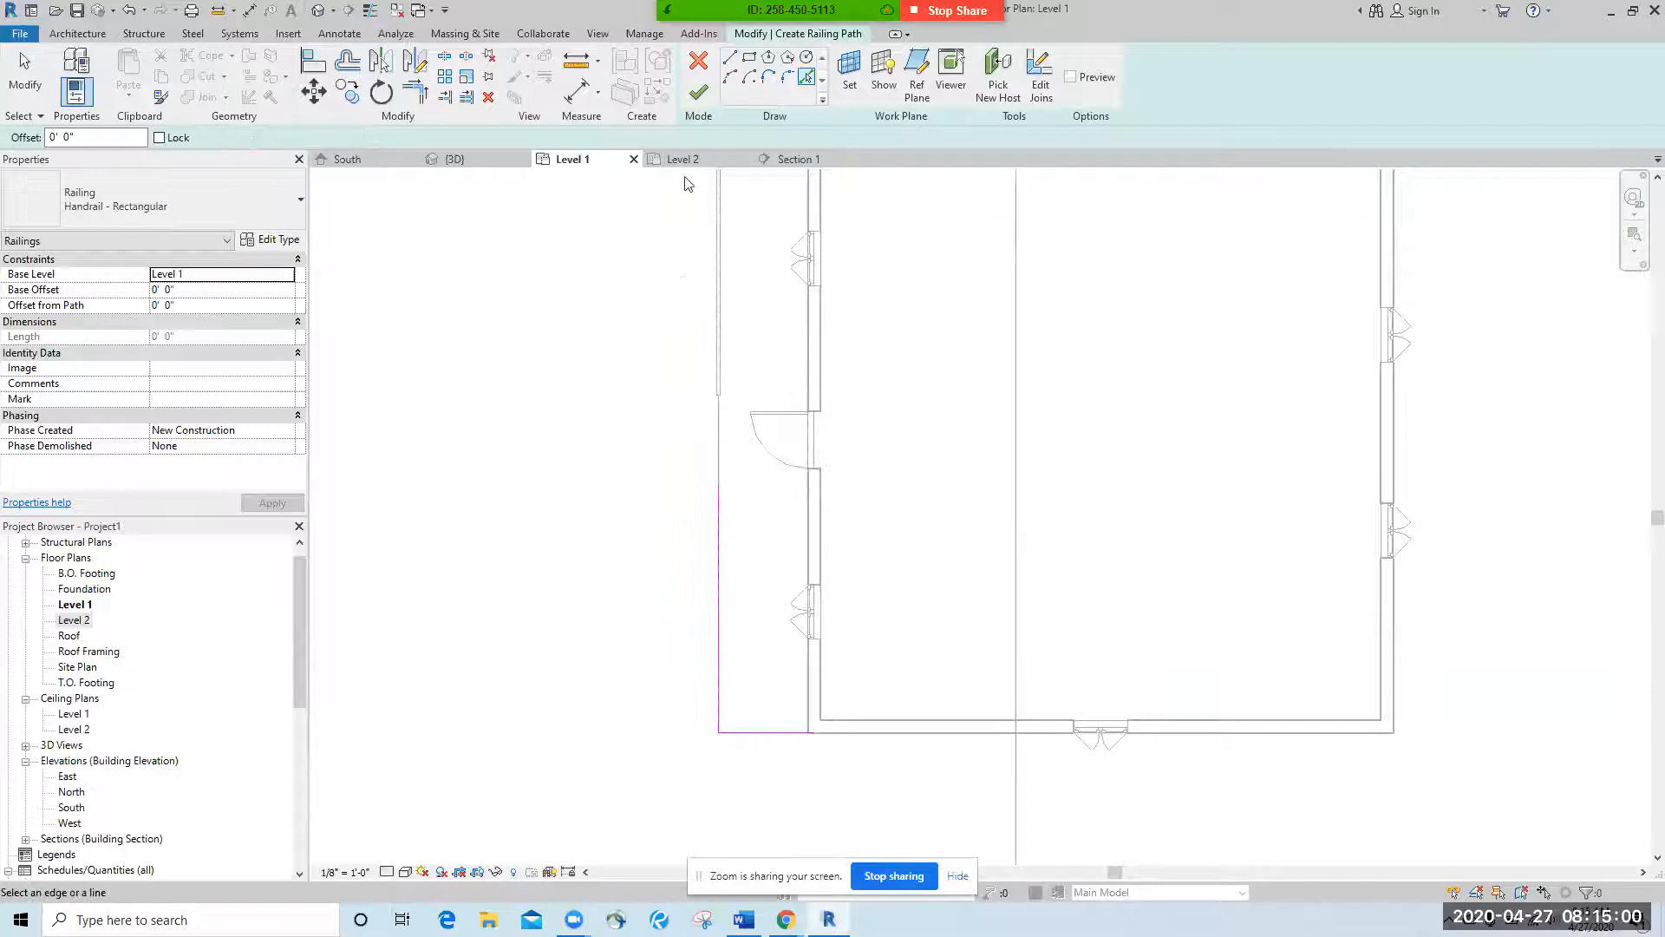
pyautogui.click(701, 102)
pyautogui.moveTo(661, 706); pyautogui.dragTo(695, 680, button='middle')
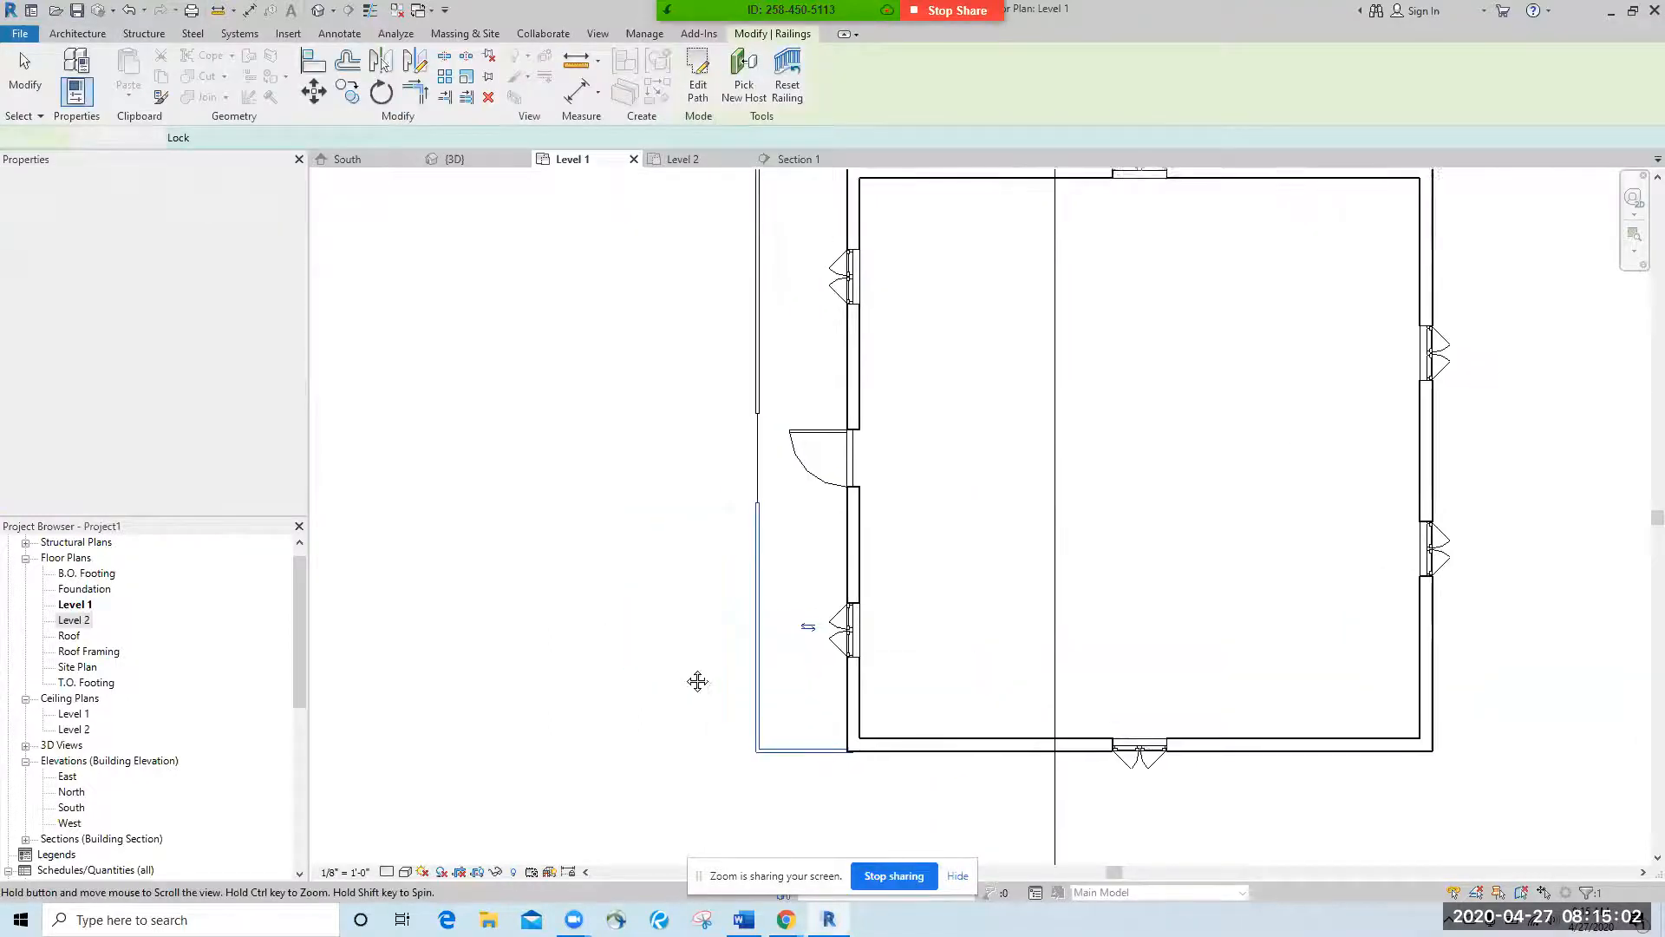
pyautogui.scroll(-2, 875, 598)
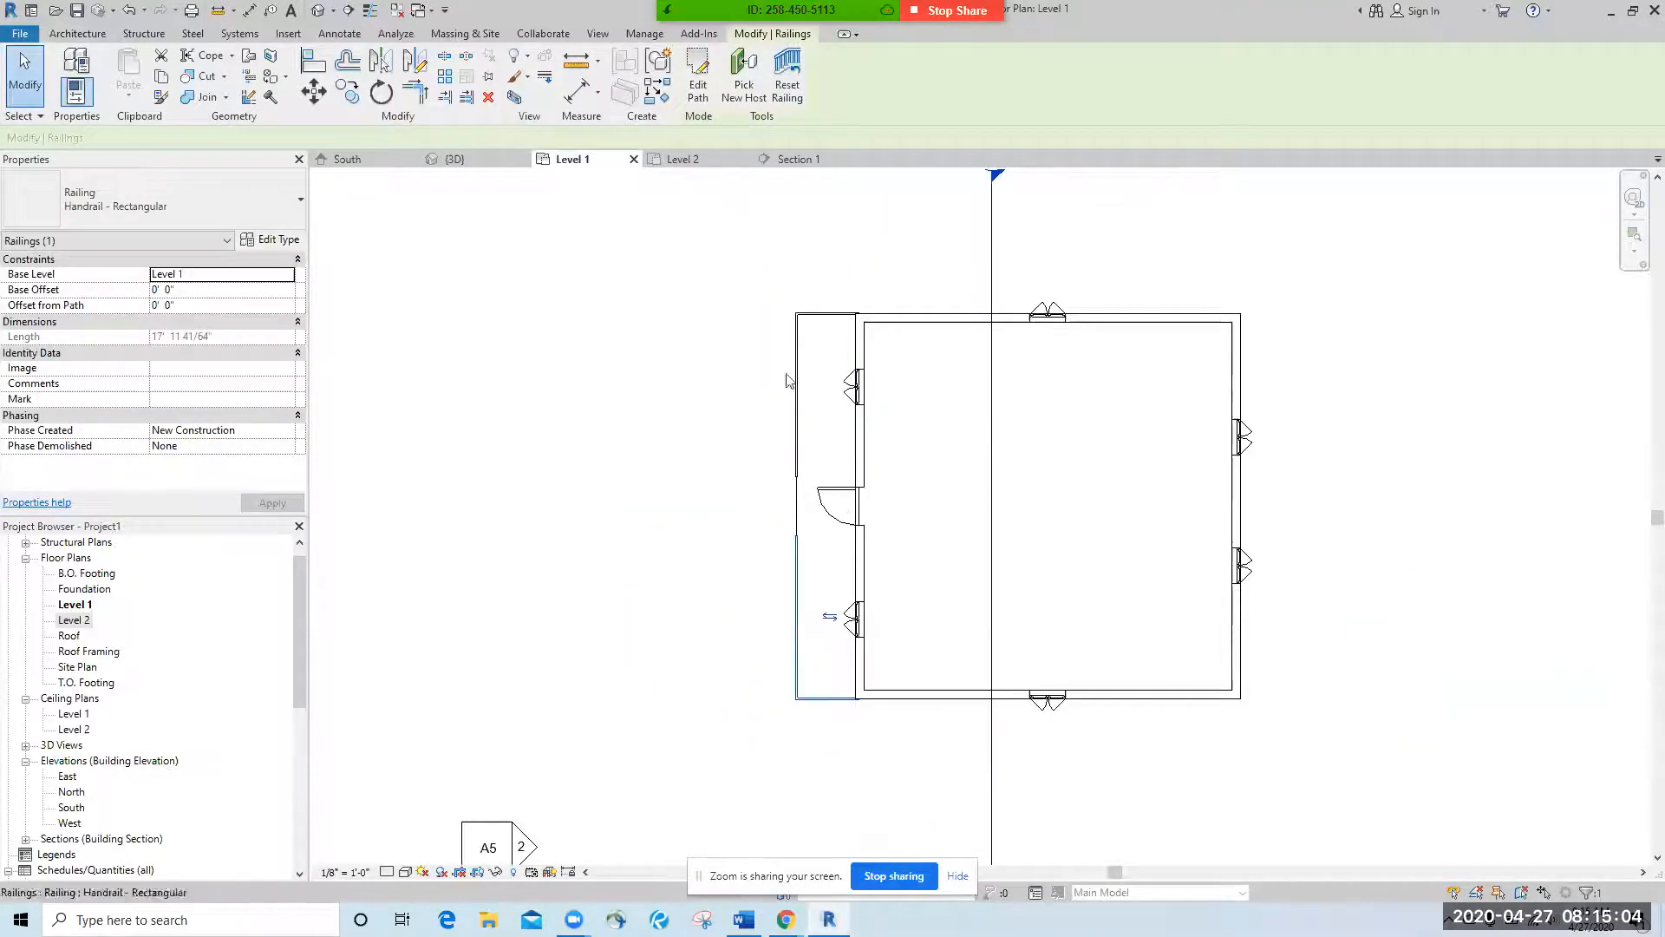
# In the 3D view facing the porch, change the selected second railing's type to Glass Panel - Bottom Fill
pyautogui.click(474, 163)
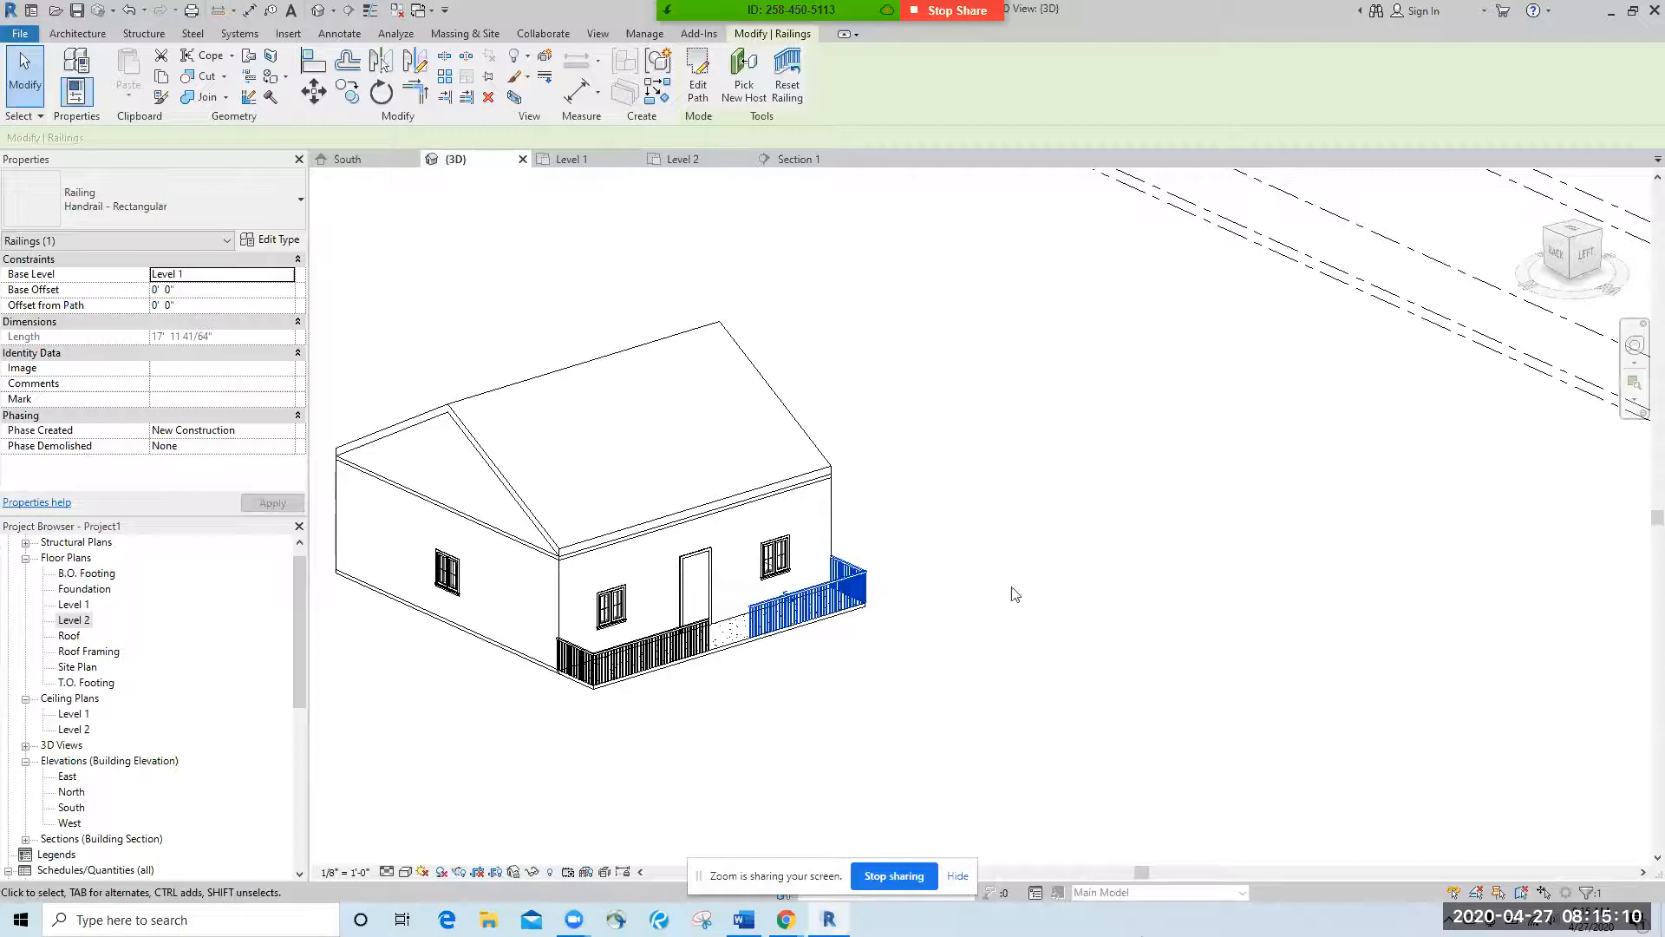
pyautogui.keyDown('shift'); pyautogui.moveTo(929, 716); pyautogui.dragTo(791, 712, button='middle'); pyautogui.keyUp('shift')
pyautogui.scroll(5, 784, 623)
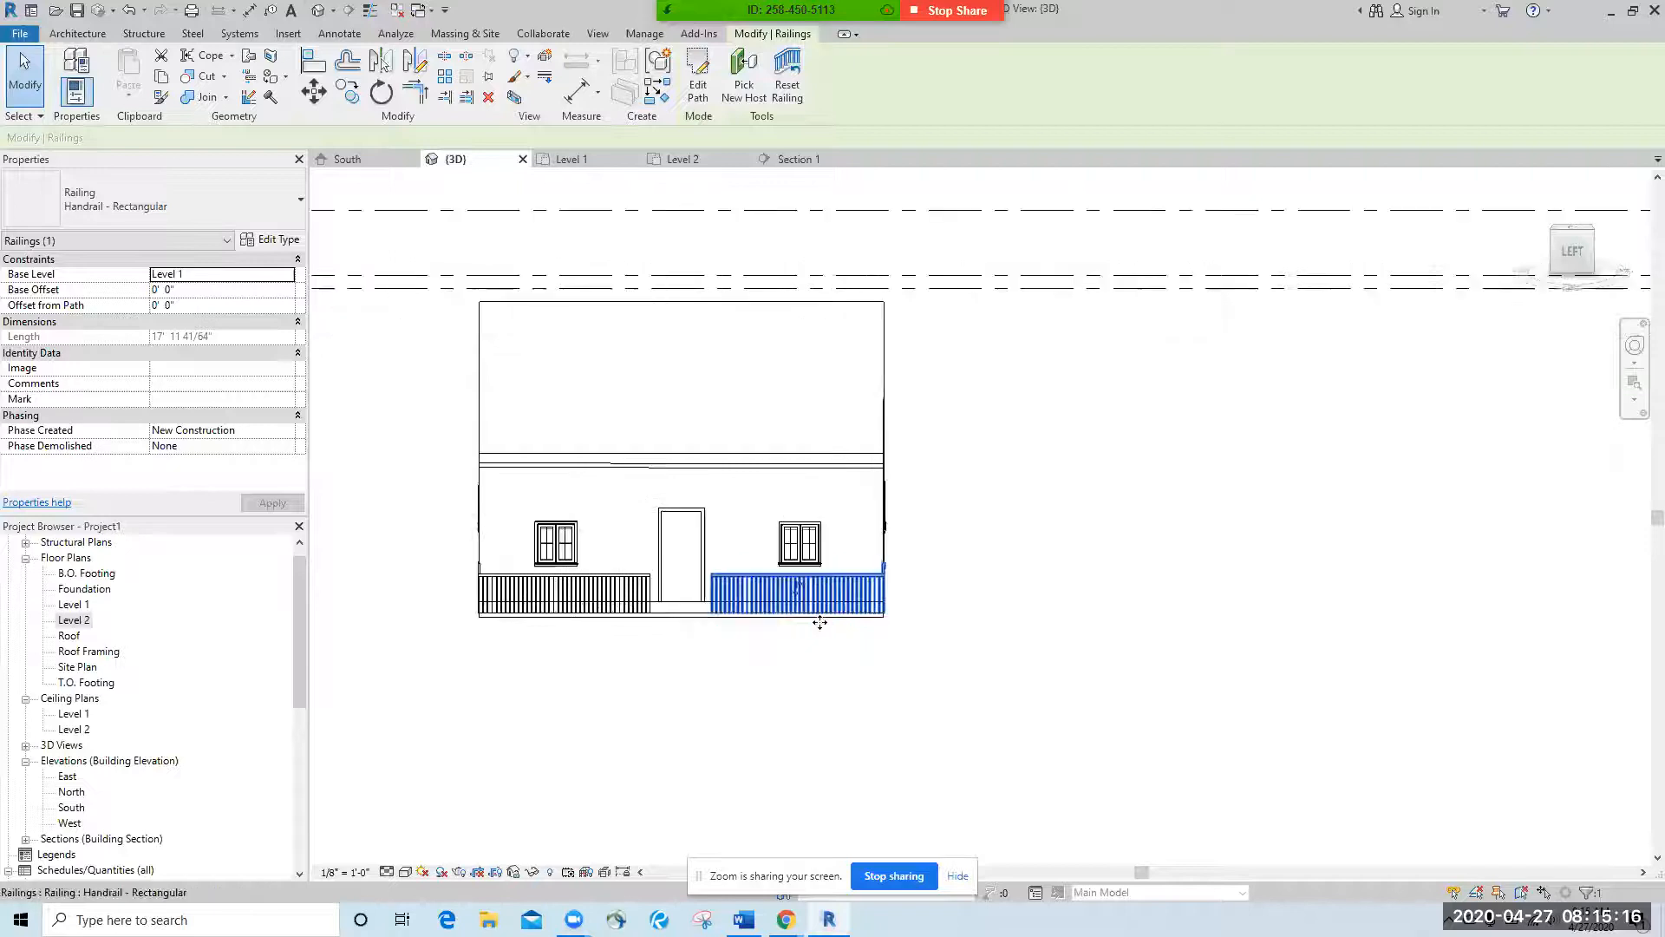
pyautogui.moveTo(665, 662); pyautogui.dragTo(942, 718, button='middle')
pyautogui.scroll(-2, 963, 684)
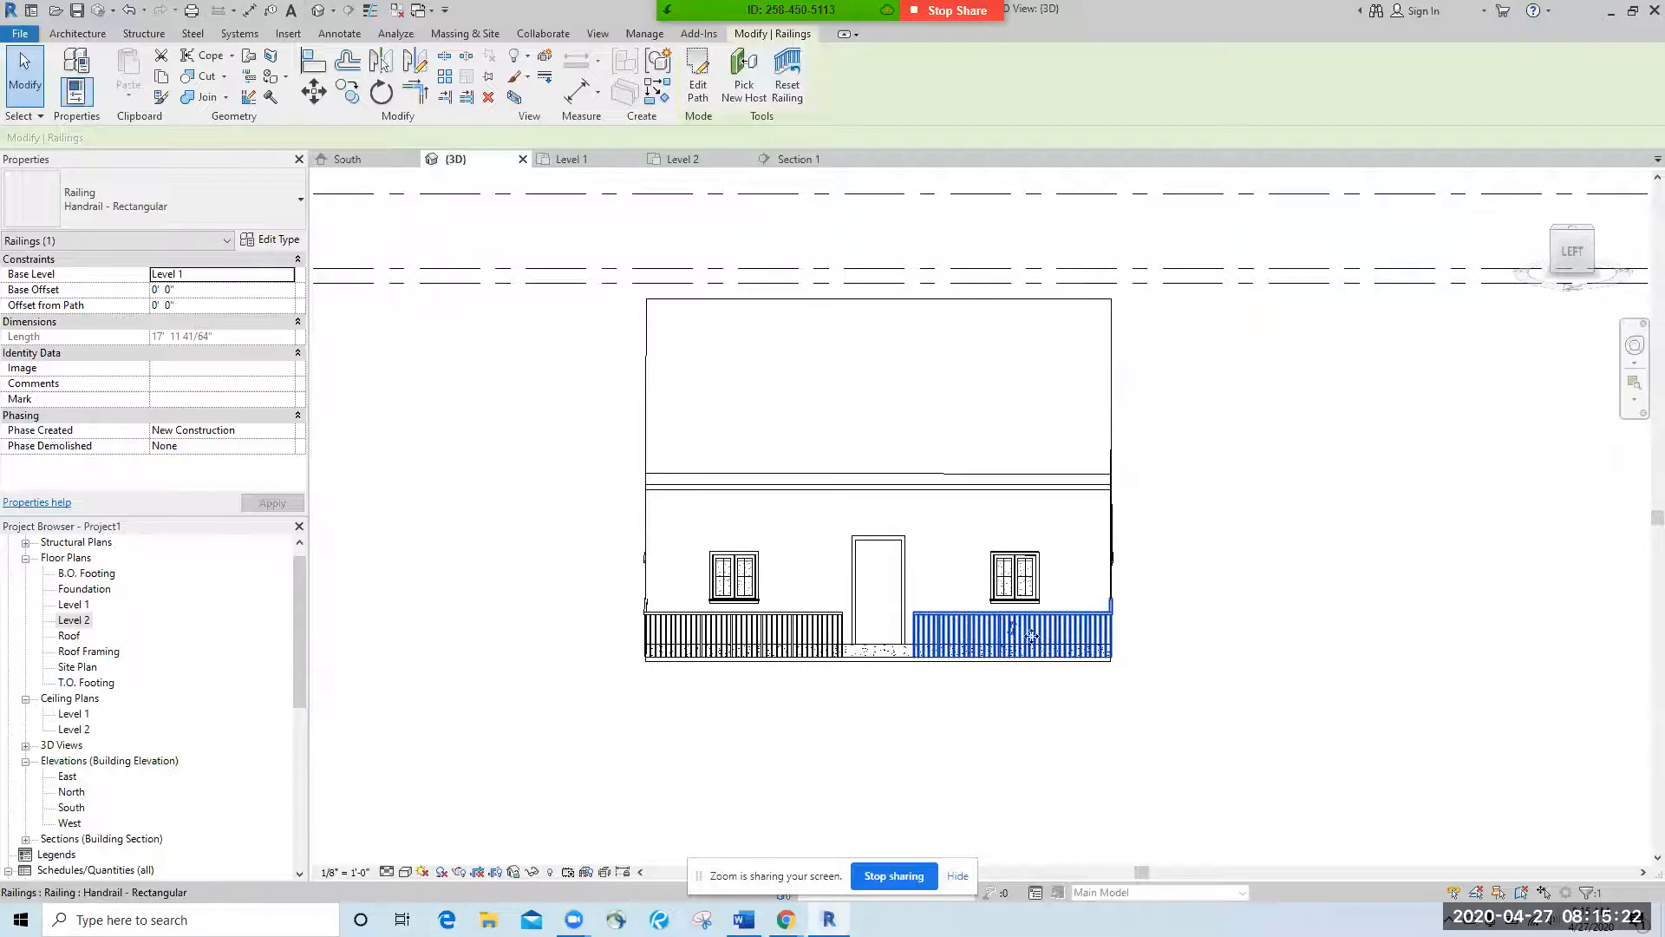
pyautogui.click(121, 217)
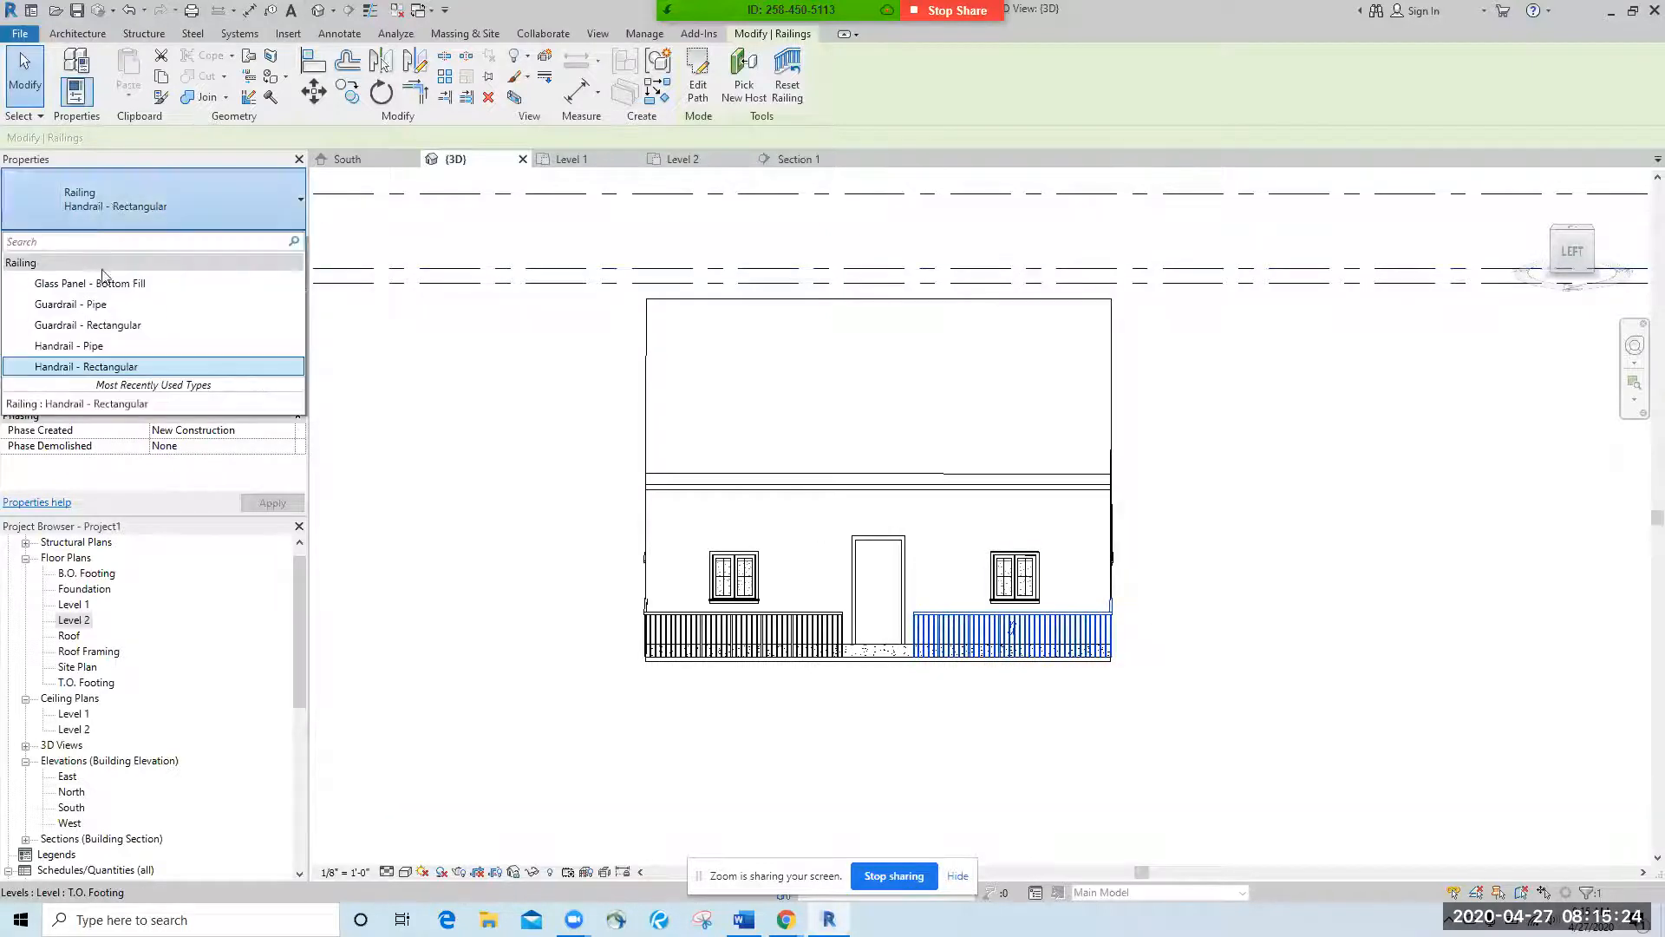
pyautogui.click(115, 283)
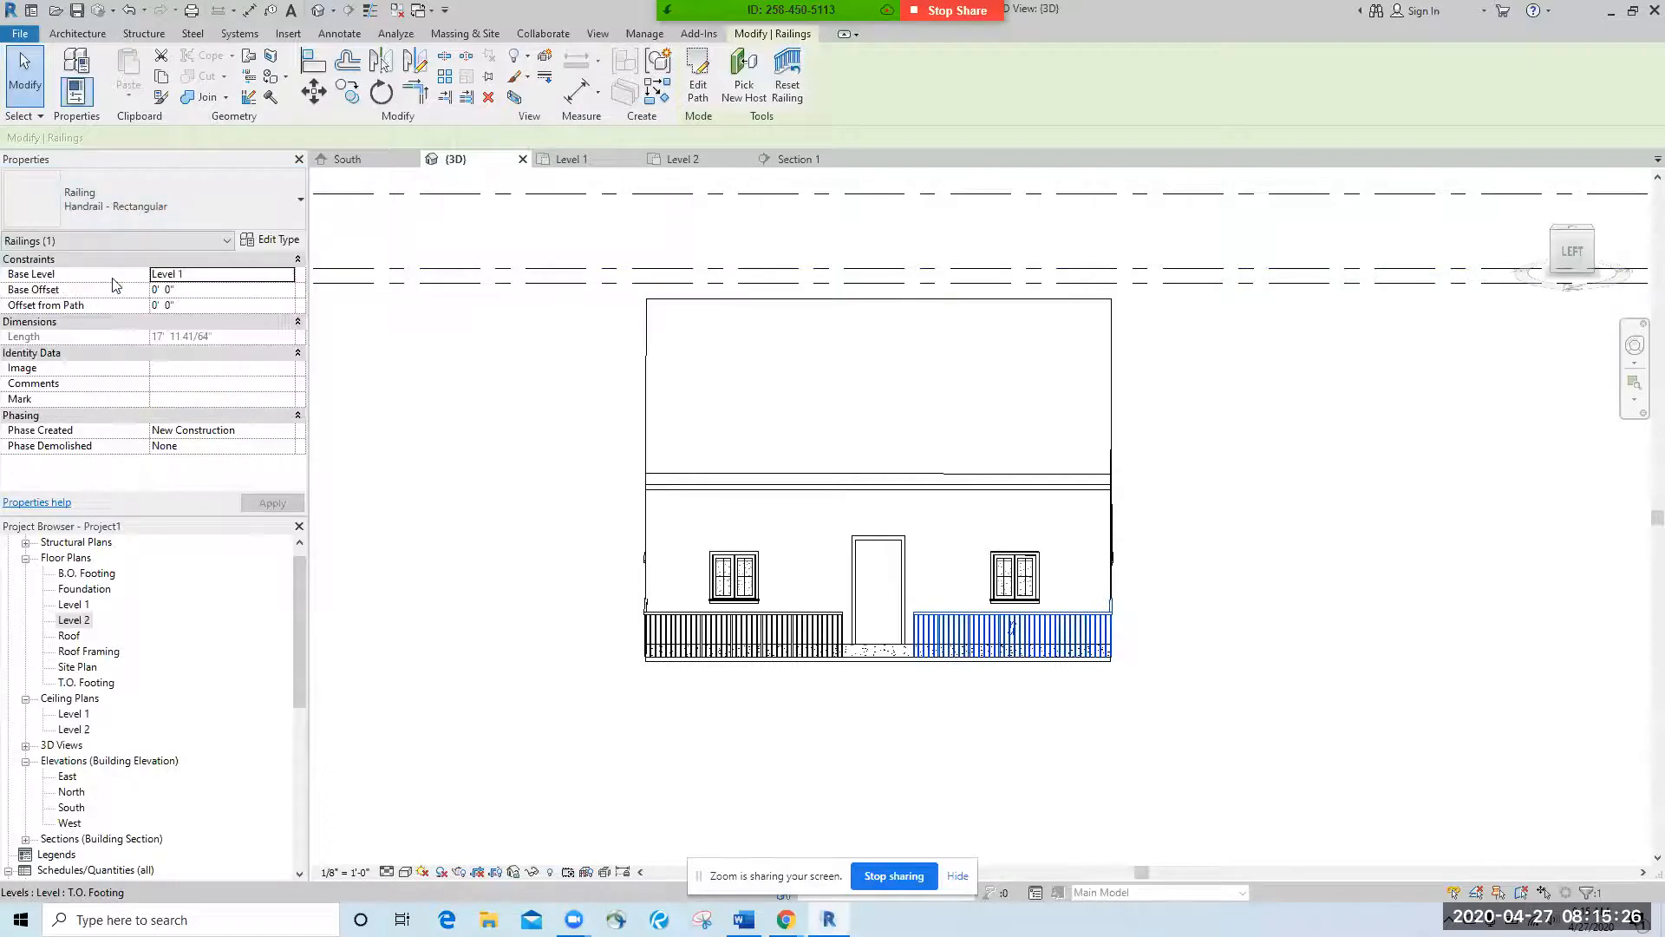
# Try the Guardrail - Pipe type on the first porch railing, on the left side of the door
pyautogui.click(1159, 708)
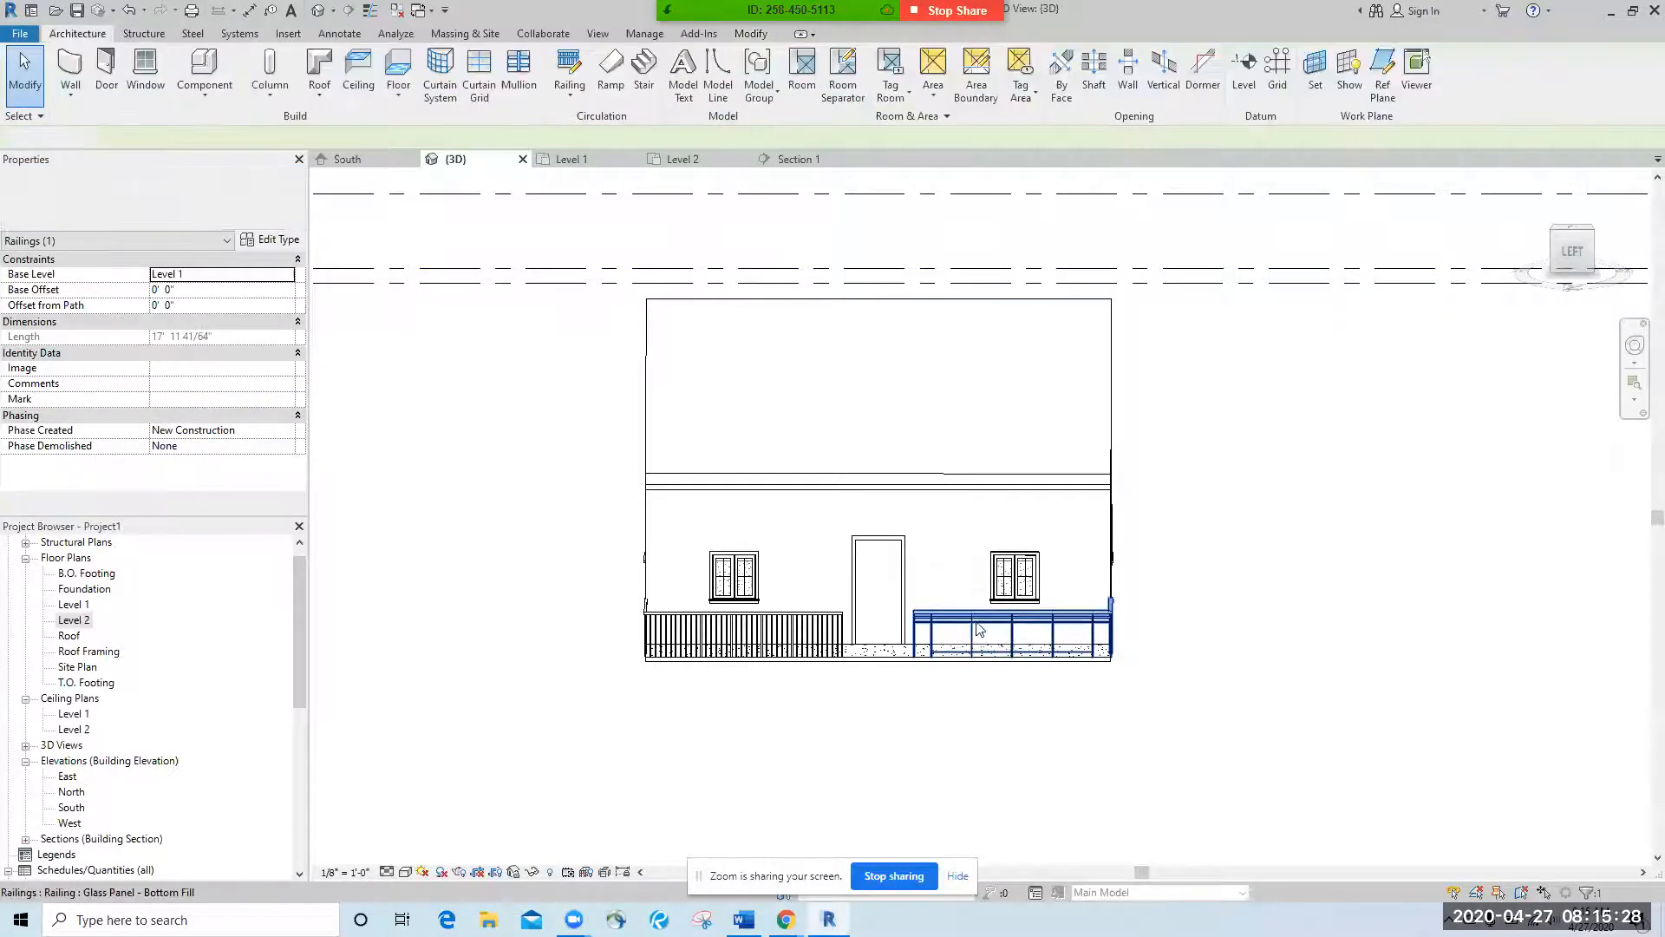
pyautogui.scroll(3, 1041, 642)
pyautogui.moveTo(896, 772)
pyautogui.keyDown('shift'); pyautogui.mouseDown(button='middle')
pyautogui.moveTo(989, 784)
pyautogui.moveTo(1100, 732)
pyautogui.moveTo(1107, 621)
pyautogui.moveTo(1186, 665)
pyautogui.moveTo(1148, 691)
pyautogui.moveTo(1163, 740)
pyautogui.moveTo(1110, 773)
pyautogui.moveTo(905, 786)
pyautogui.mouseUp(button='middle'); pyautogui.keyUp('shift')
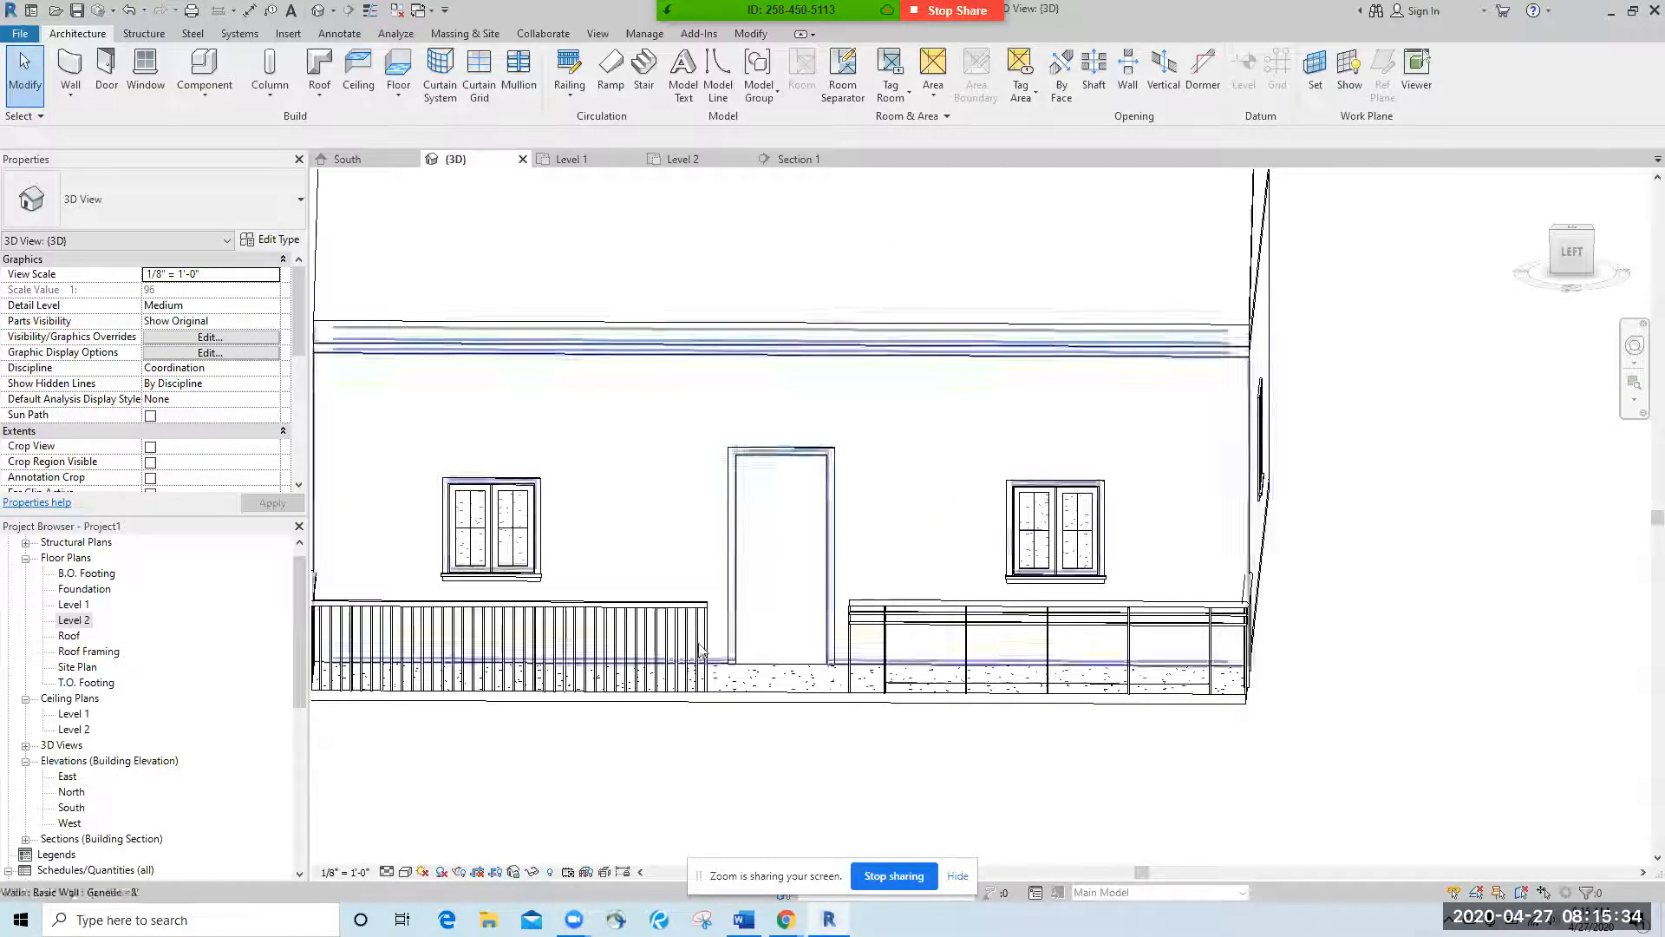
pyautogui.click(659, 650)
pyautogui.click(147, 199)
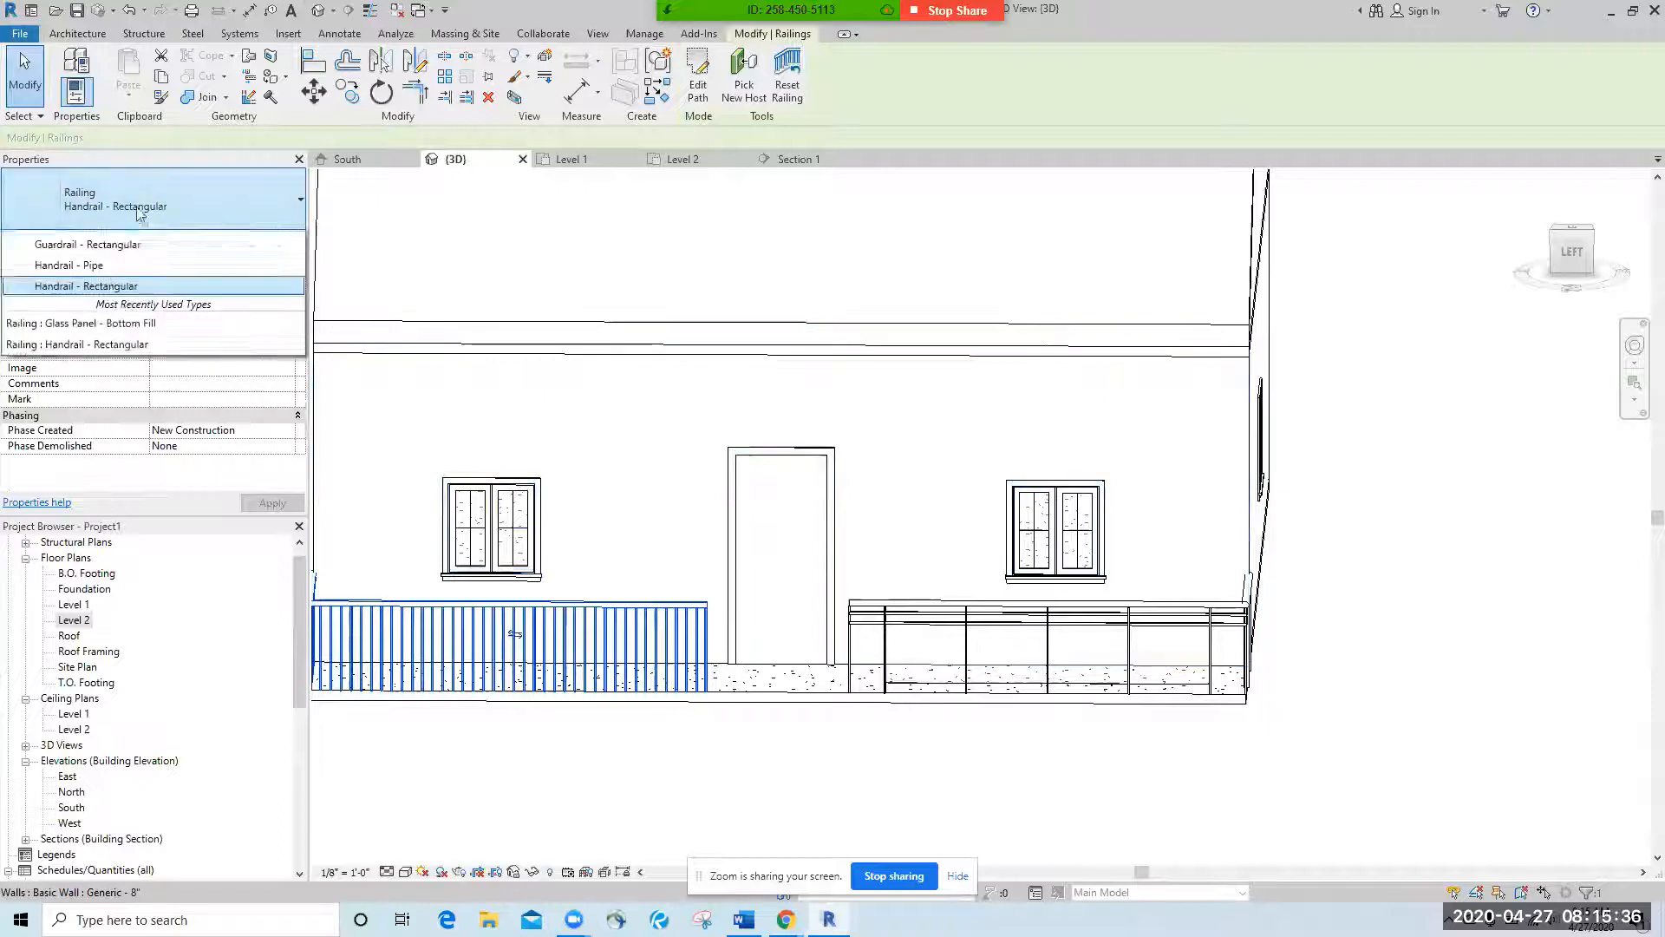
pyautogui.click(76, 310)
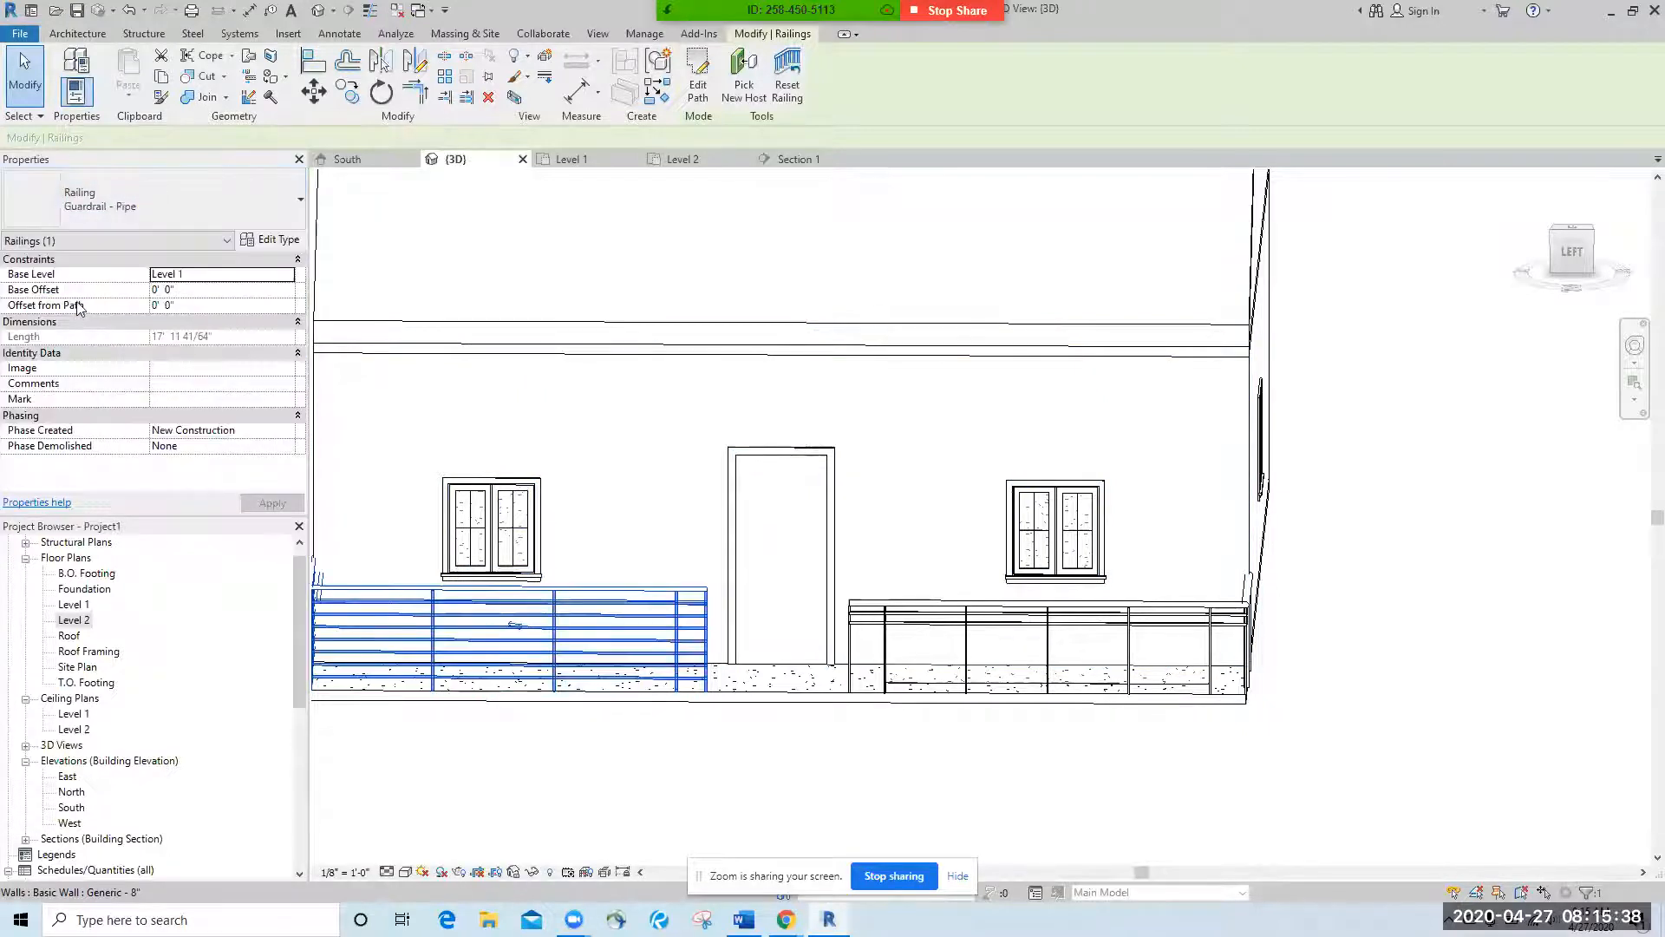
pyautogui.click(1346, 710)
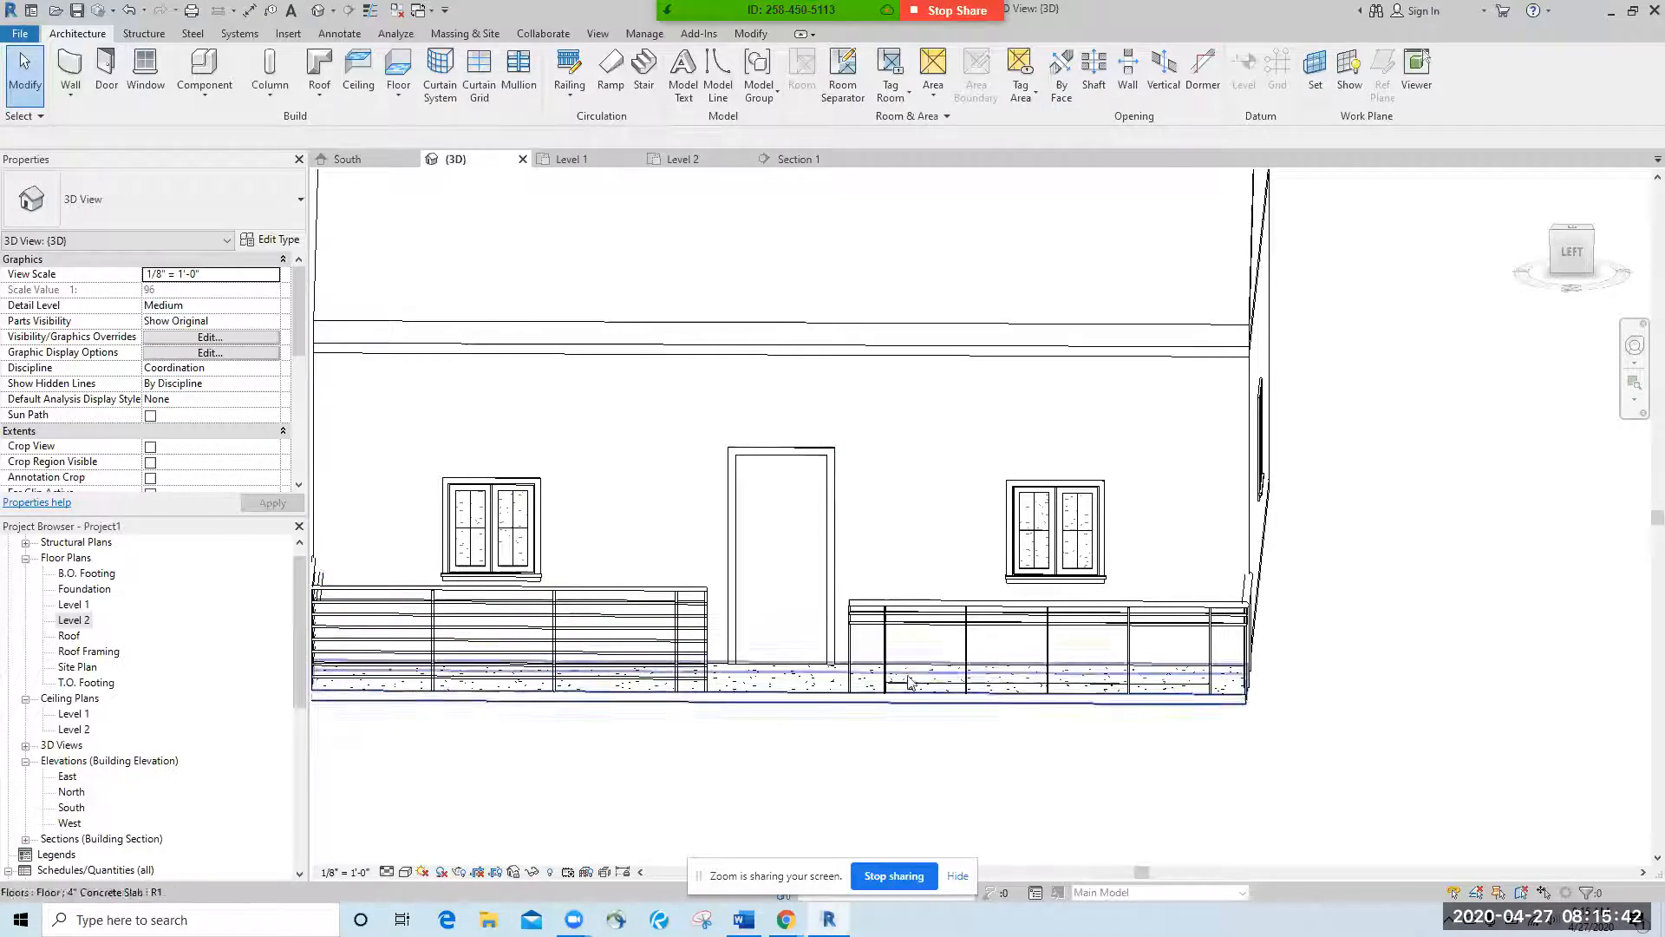
# Change the railing on the left side of the door to Glass Panel - Bottom Fill to match the other porch railing
pyautogui.keyDown('shift'); pyautogui.moveTo(948, 713); pyautogui.dragTo(975, 744, button='middle'); pyautogui.keyUp('shift')
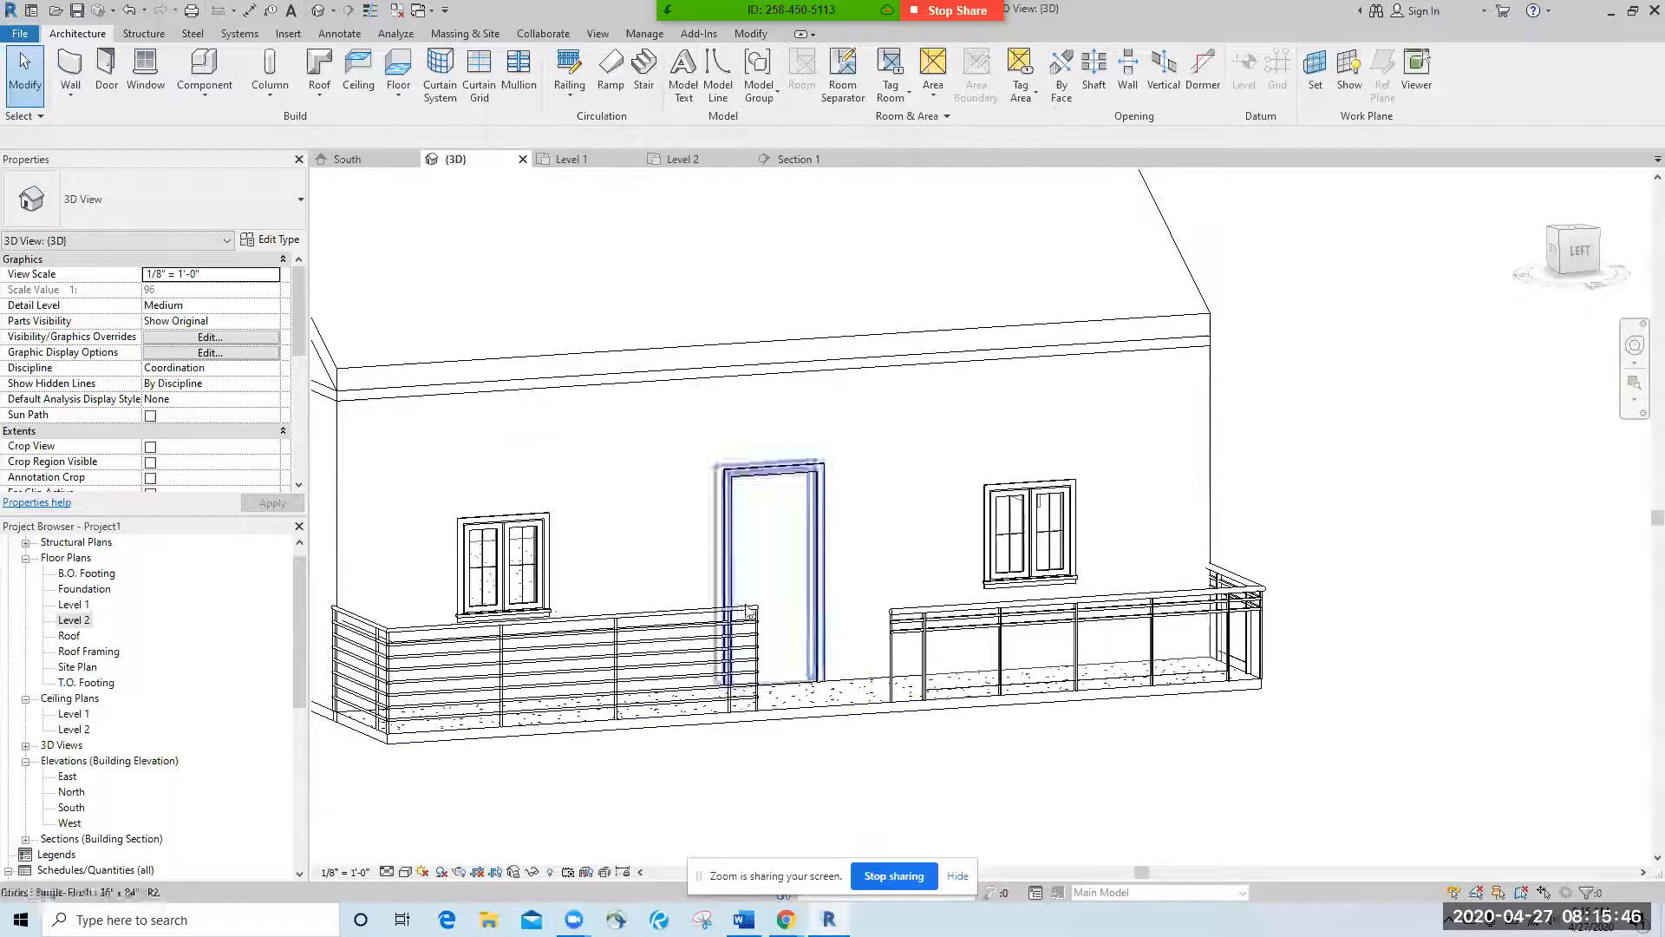
pyautogui.keyDown('shift'); pyautogui.moveTo(1015, 688); pyautogui.dragTo(694, 685, button='middle'); pyautogui.keyUp('shift')
pyautogui.click(644, 637)
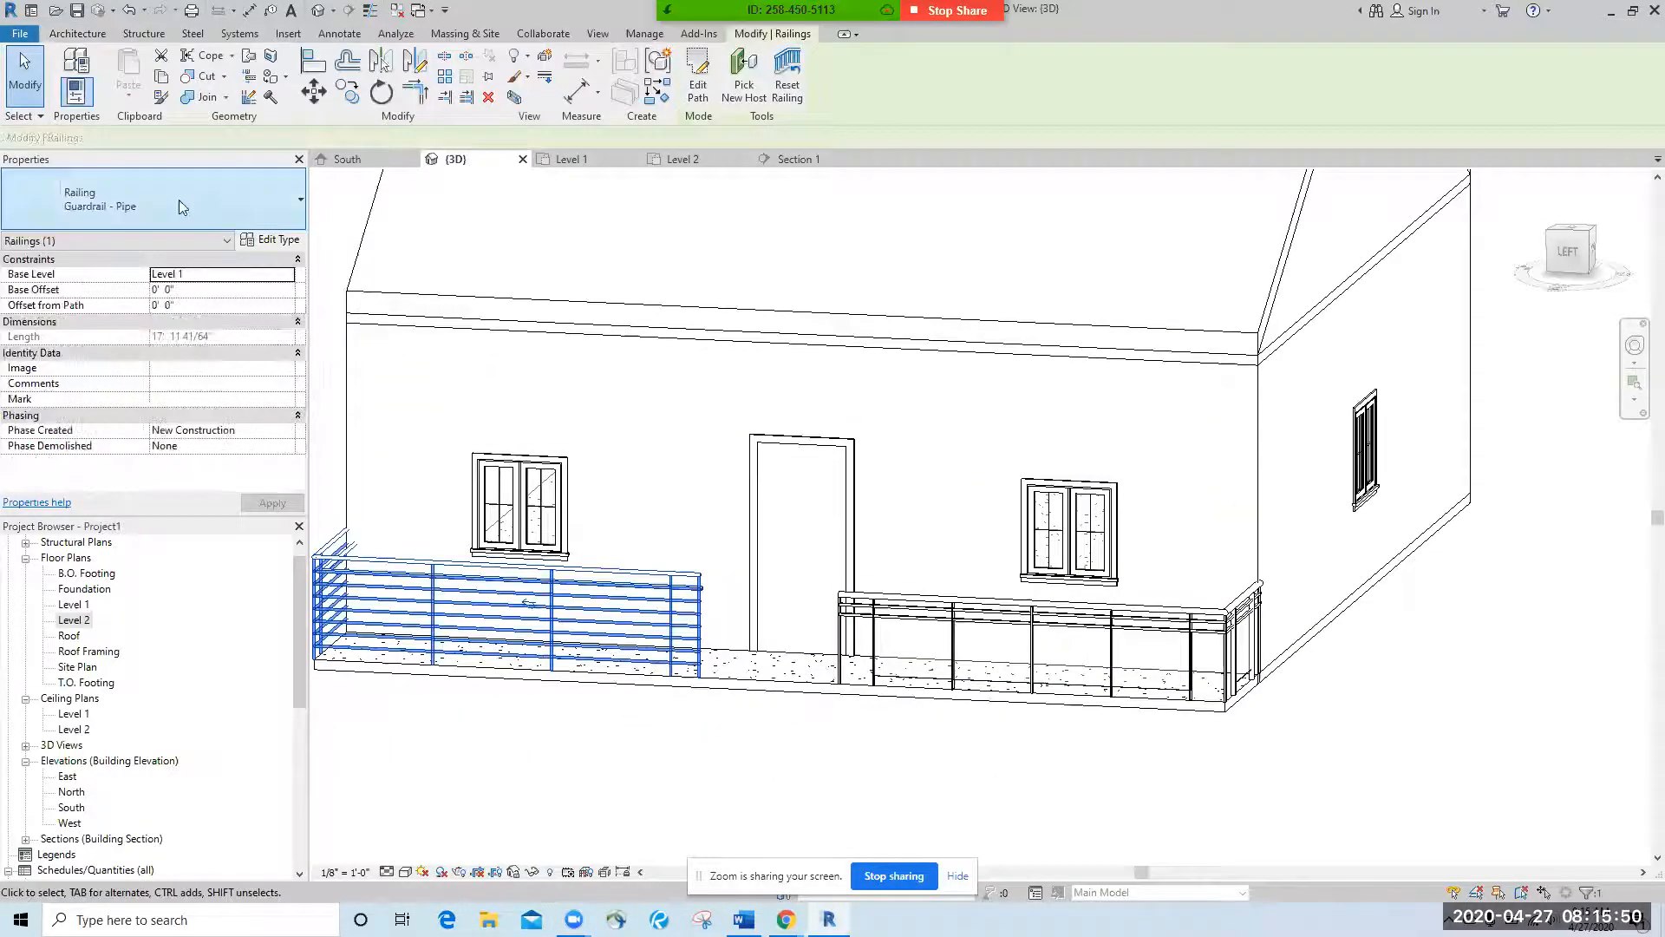
pyautogui.click(175, 205)
pyautogui.click(100, 283)
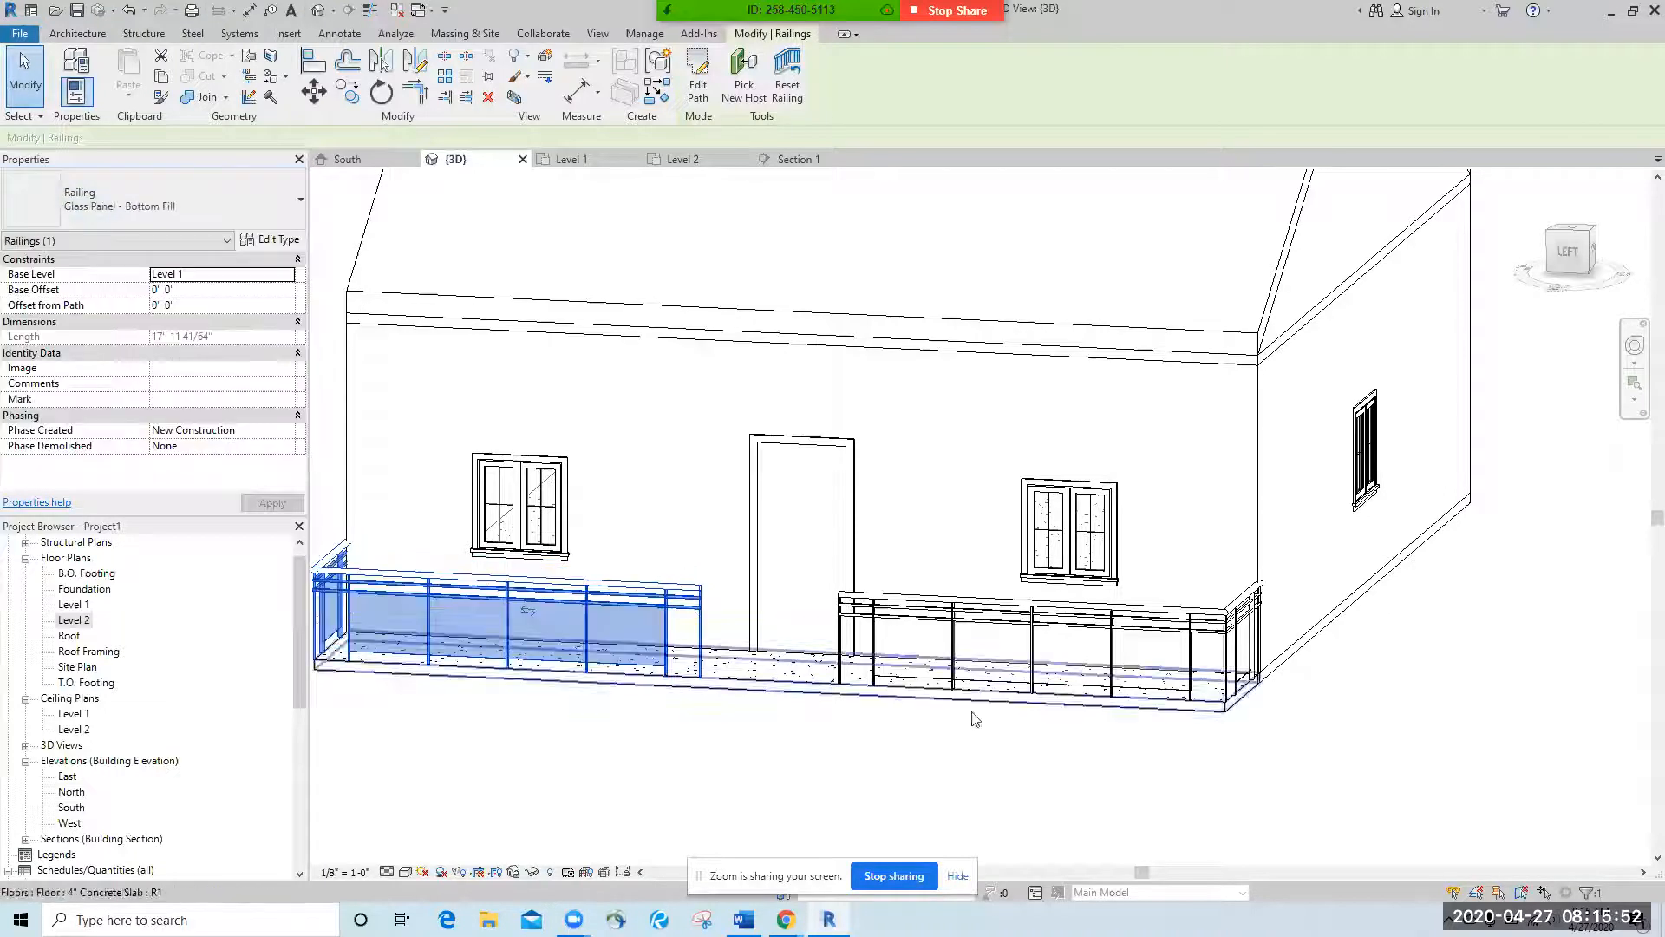
pyautogui.click(759, 751)
pyautogui.scroll(-5, 760, 751)
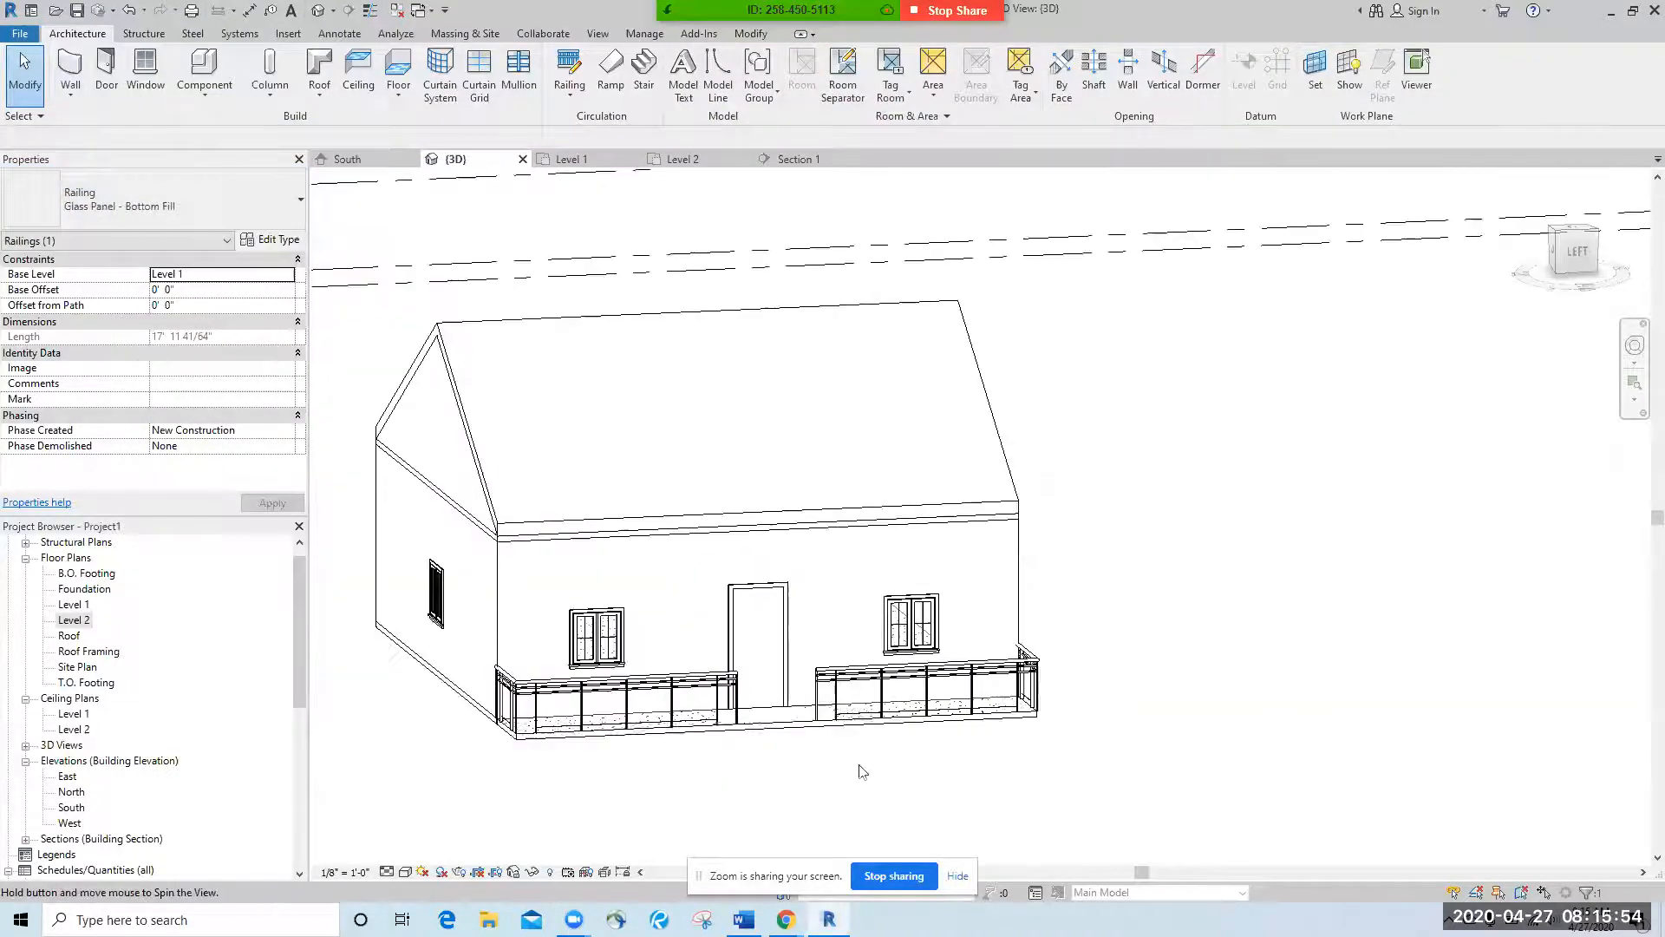
pyautogui.keyDown('shift'); pyautogui.moveTo(874, 810); pyautogui.dragTo(825, 772, button='middle'); pyautogui.keyUp('shift')
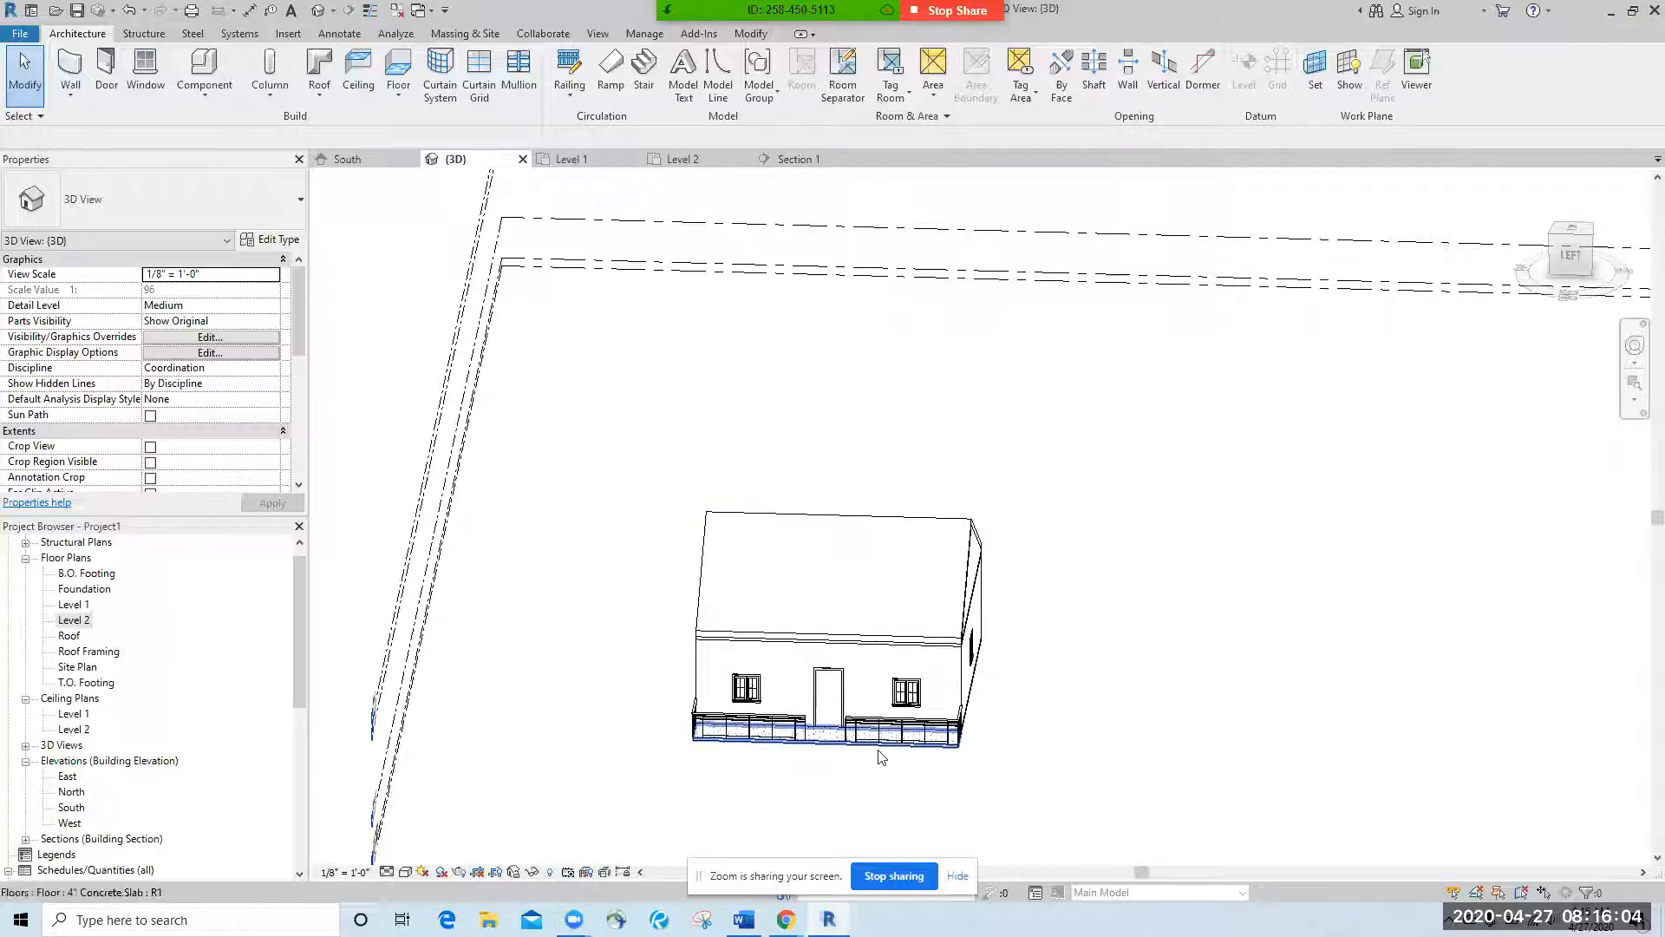
pyautogui.scroll(2, 897, 816)
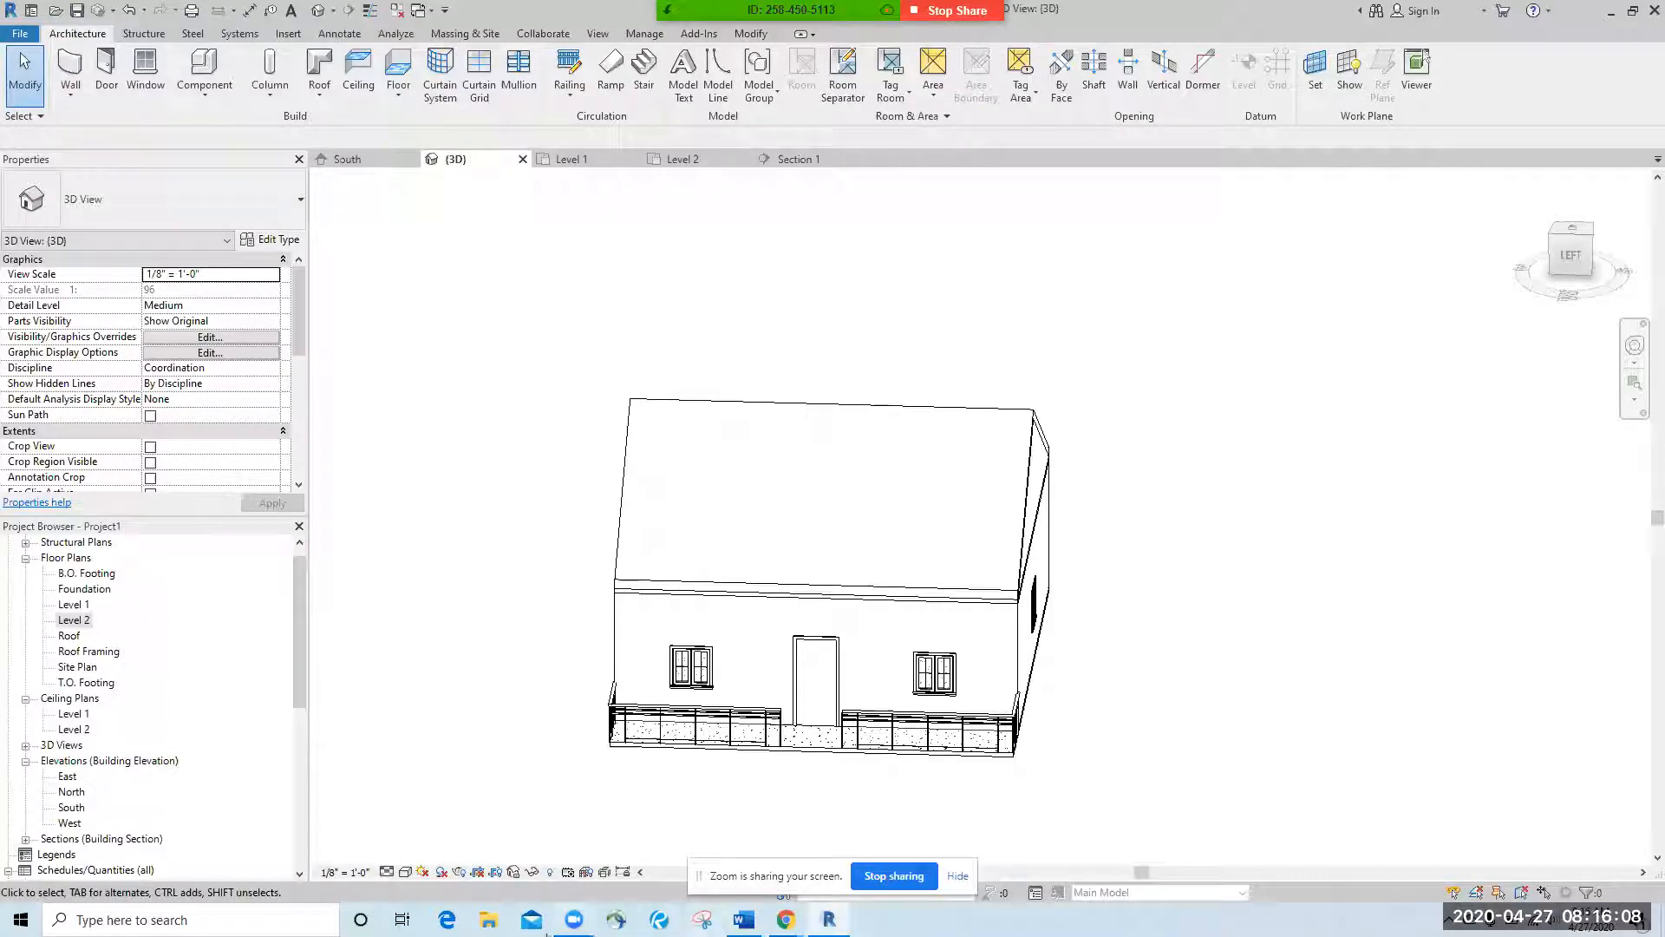
pyautogui.moveTo(574, 919)
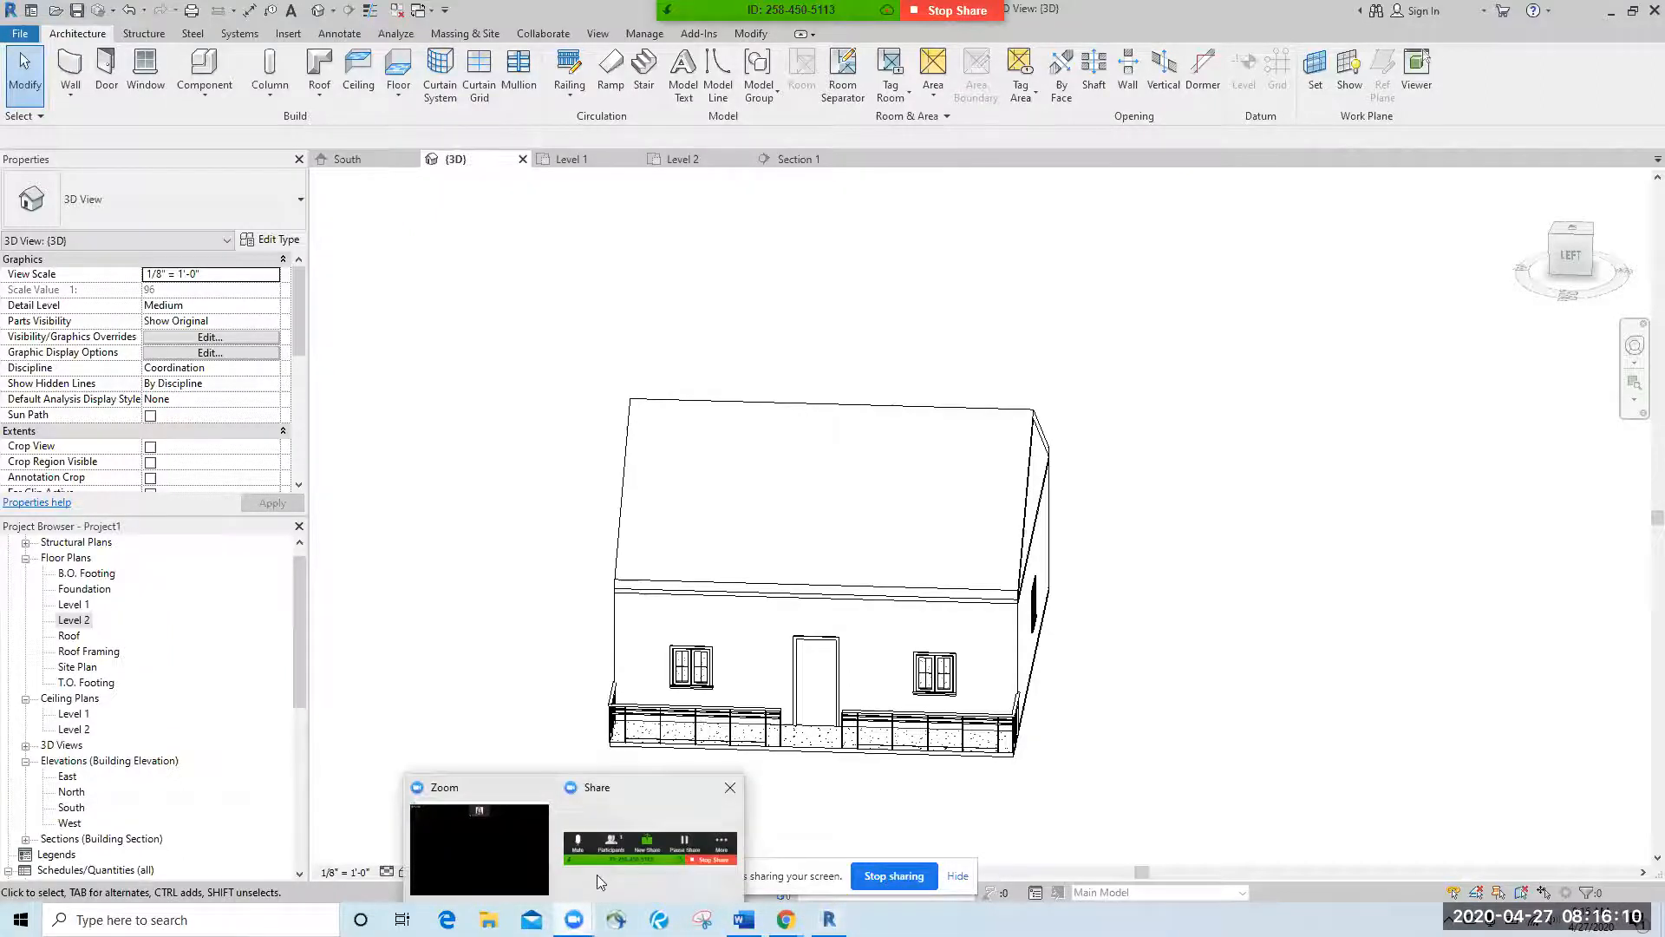